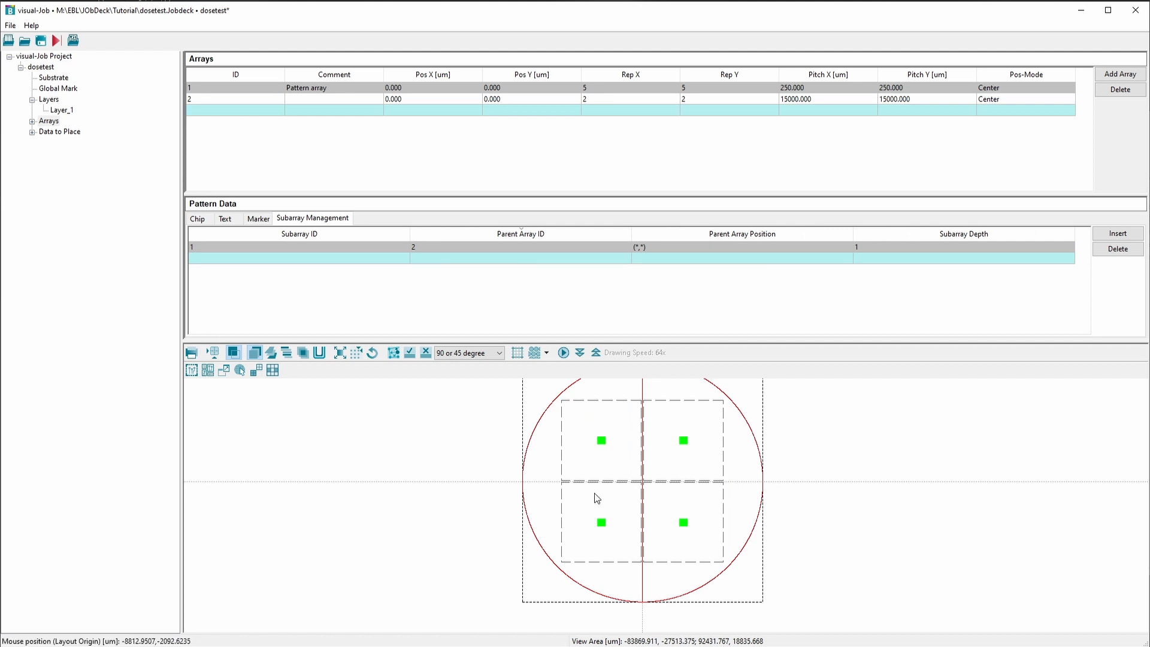
Inspect the dose-test array on the wafer, from individual chip dose labels out to the four-array layout
scroll(597, 440, "up", 3)
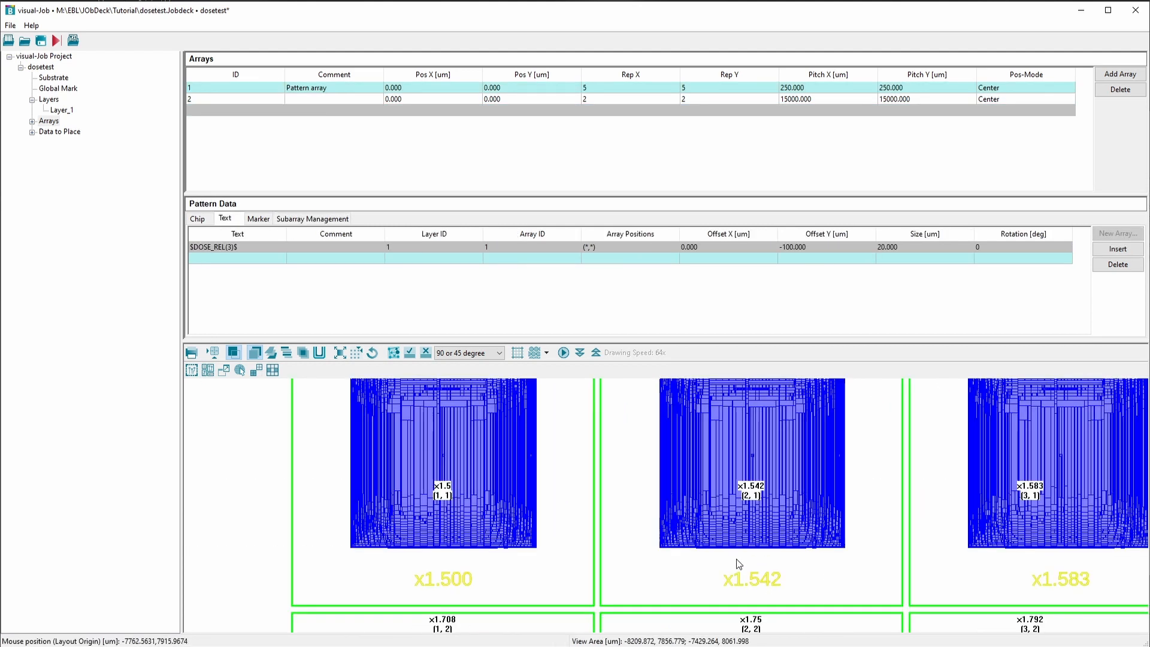
scroll(637, 492, "down", 1)
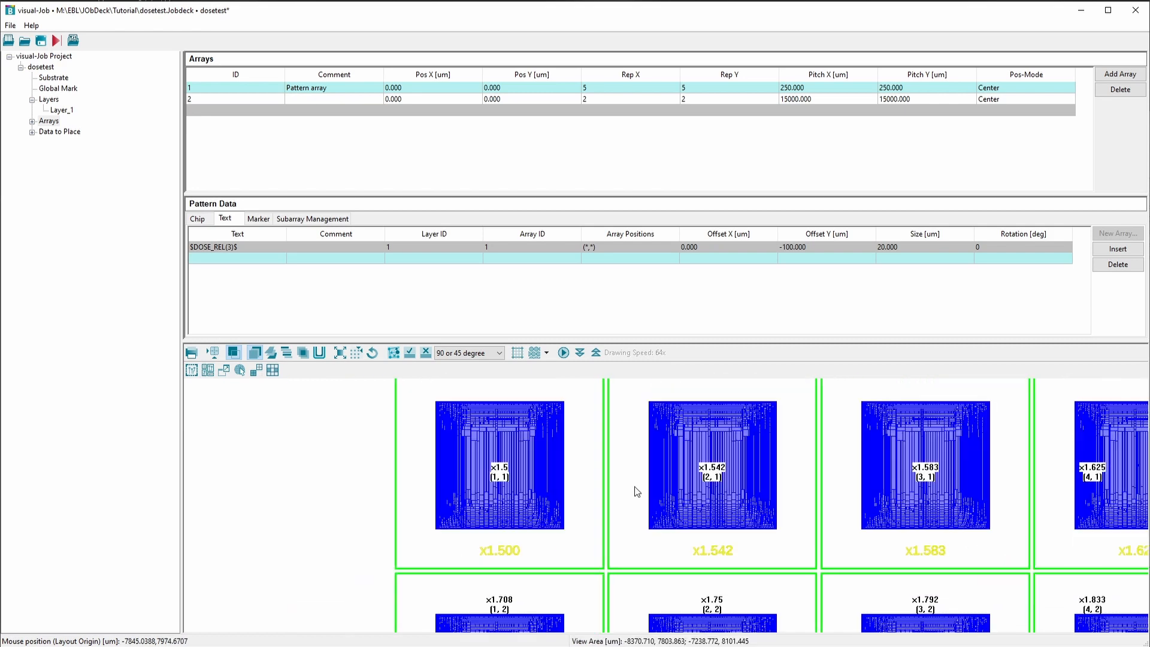
scroll(556, 453, "down", 2)
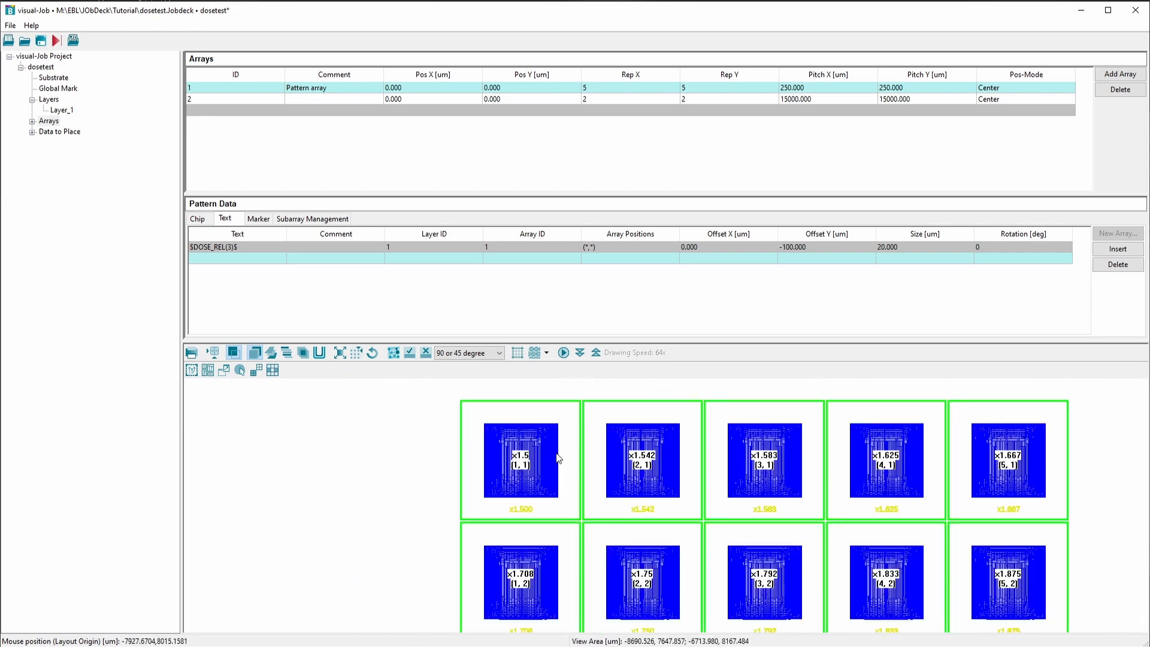
scroll(493, 460, "down", 1)
scroll(492, 460, "down", 2)
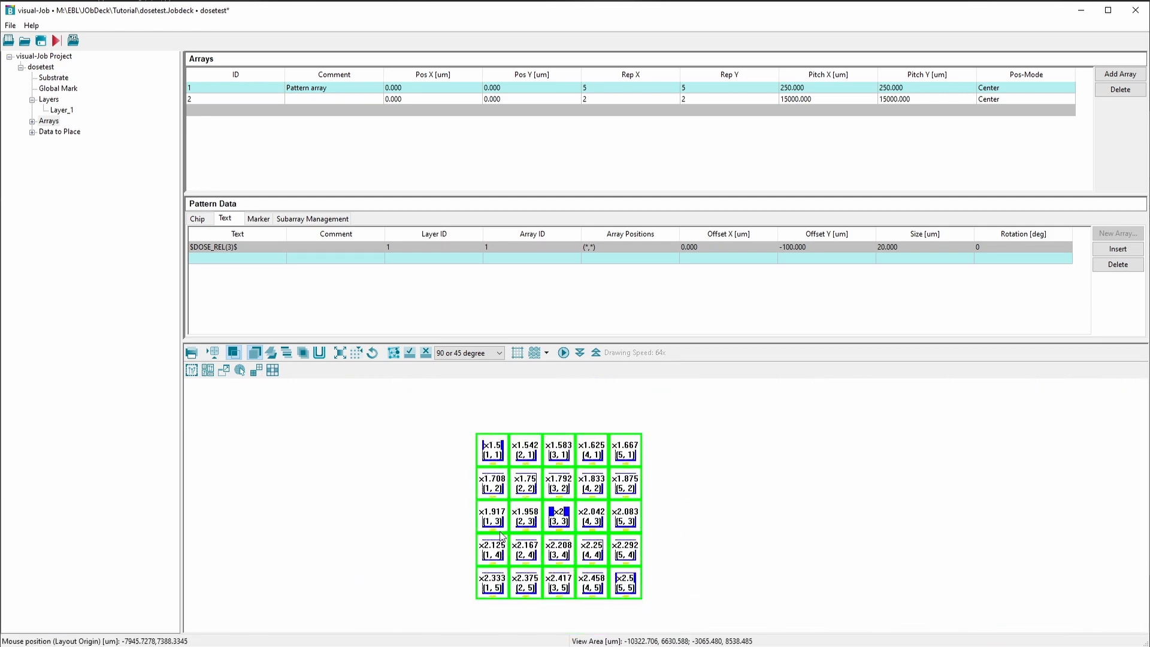
scroll(508, 476, "down", 3)
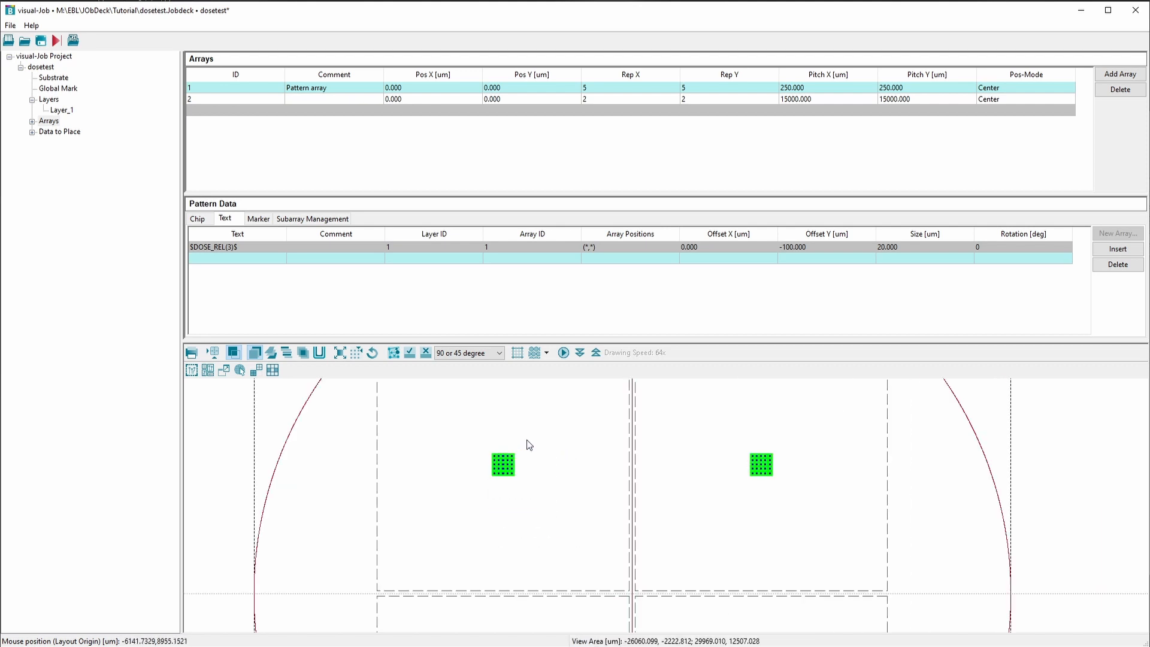
scroll(539, 446, "down", 1)
scroll(689, 458, "down", 1)
scroll(693, 457, "down", 1)
scroll(644, 505, "down", 1)
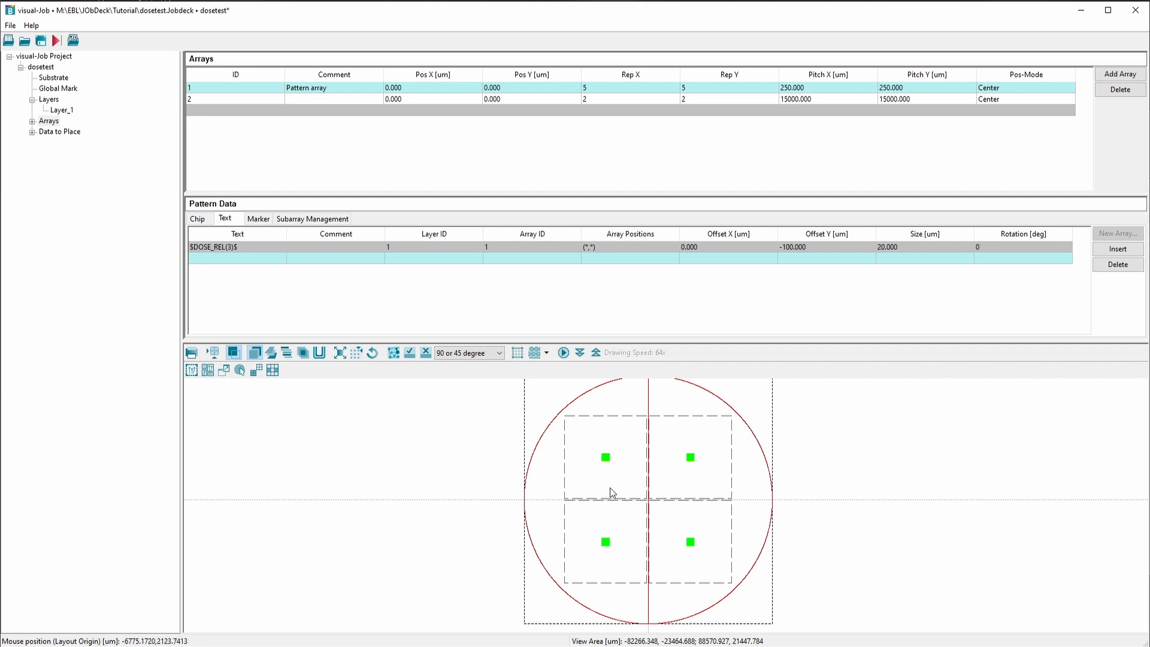
Generate the job deck for the dosetest project
left_click(58, 41)
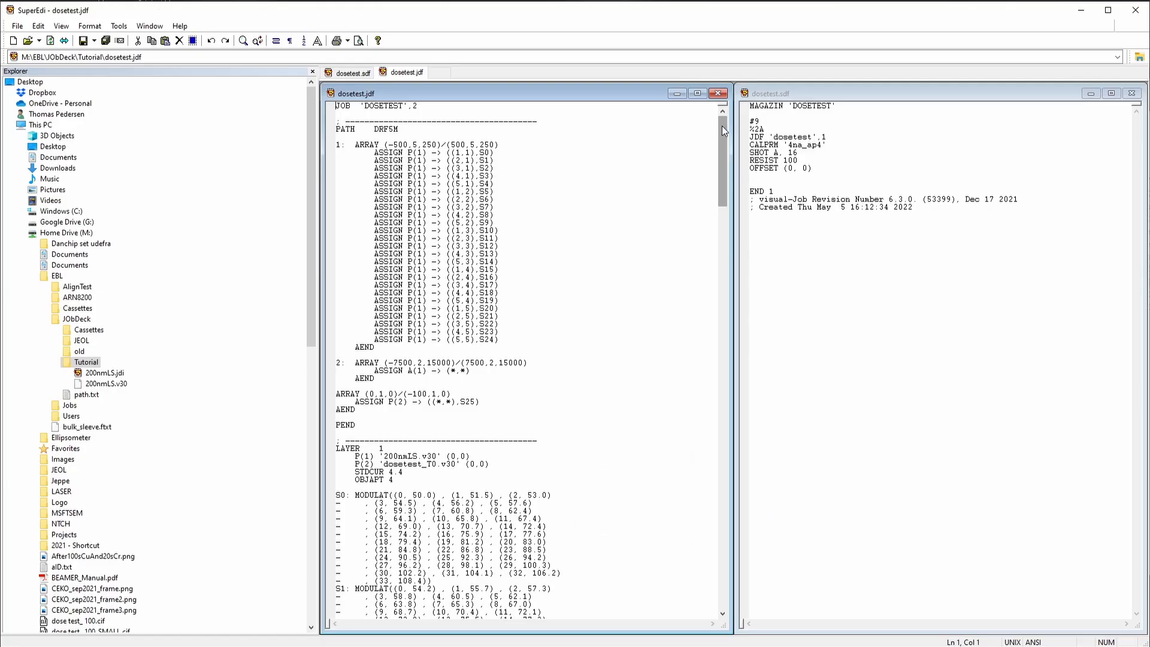
left_click_drag(721, 126, 731, 529)
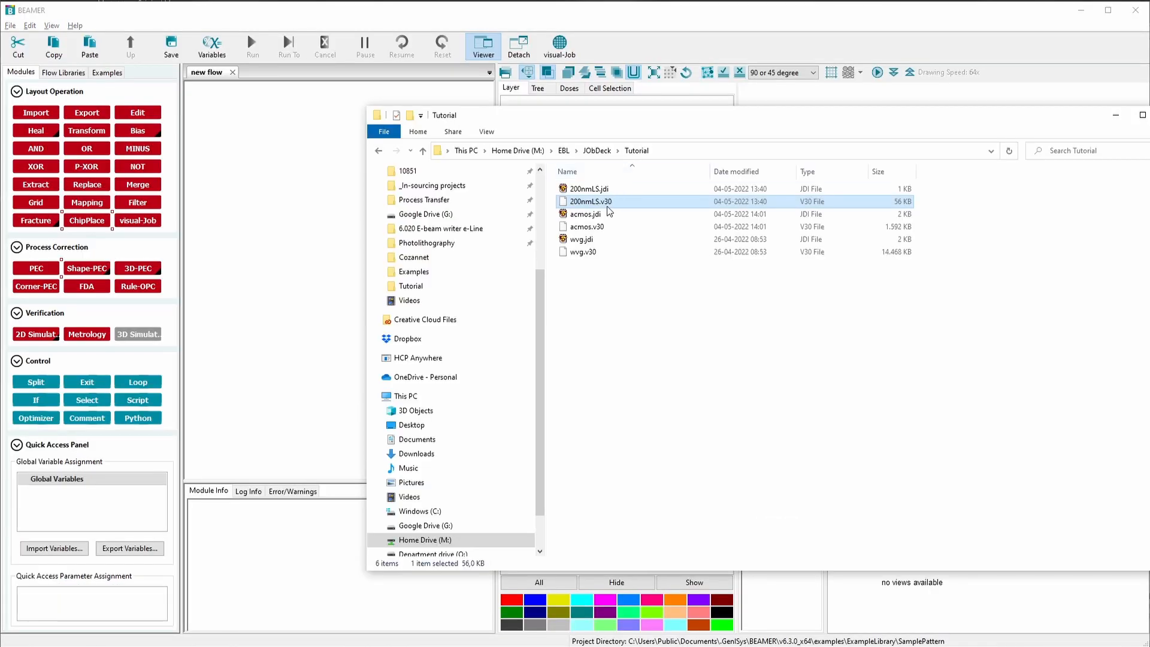
In BEAMER, import 200nmLS.v30 into the new flow, run the import, and examine the line pattern up close
left_click_drag(602, 205, 329, 203)
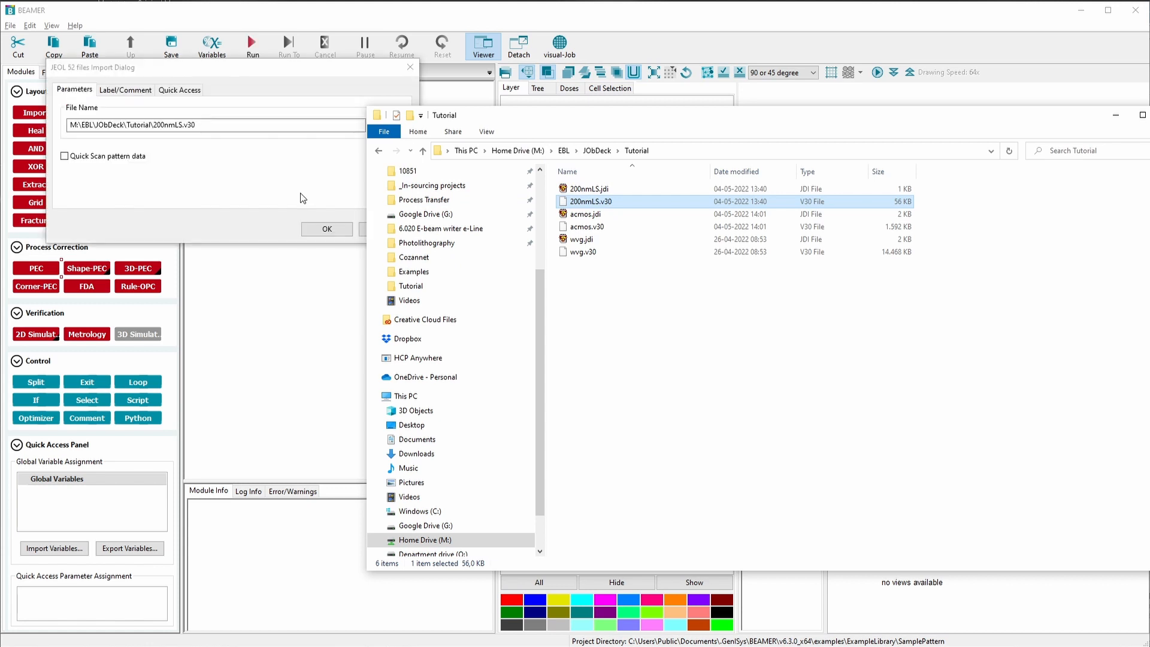
left_click(326, 229)
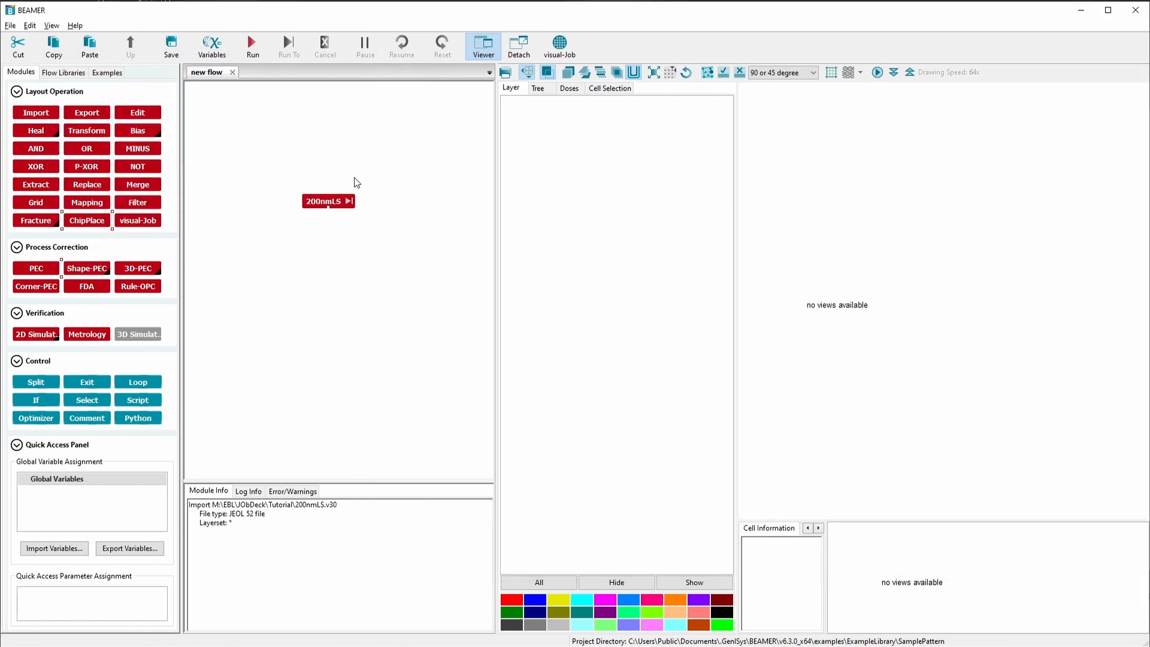
left_click(348, 202)
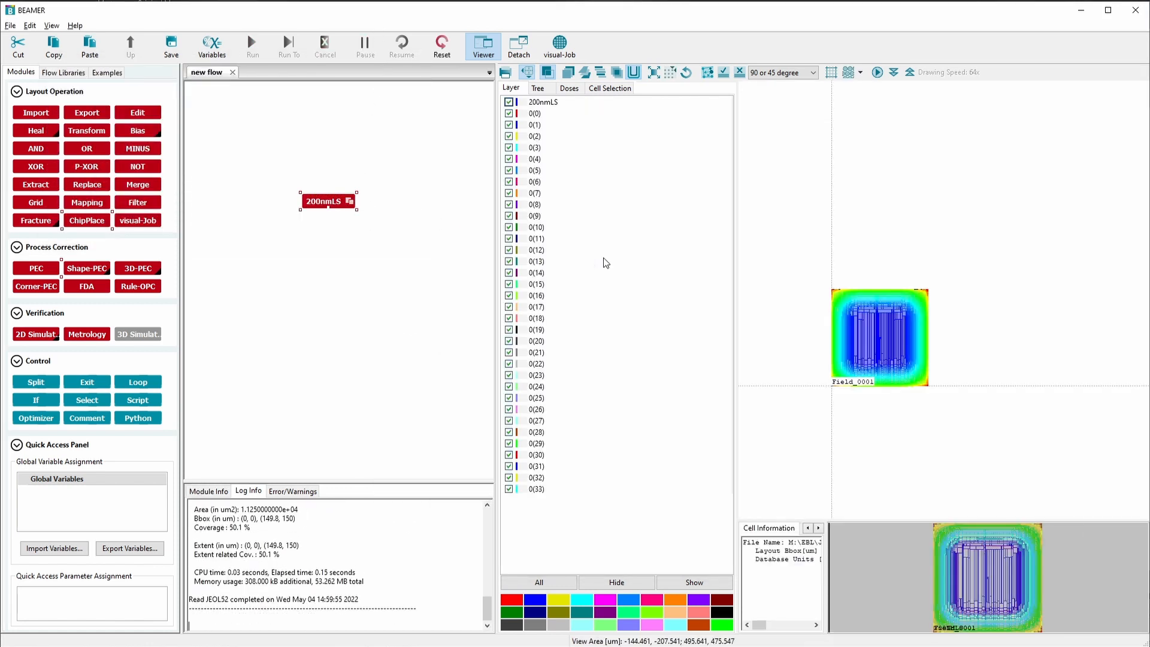
scroll(886, 345, "up", 5)
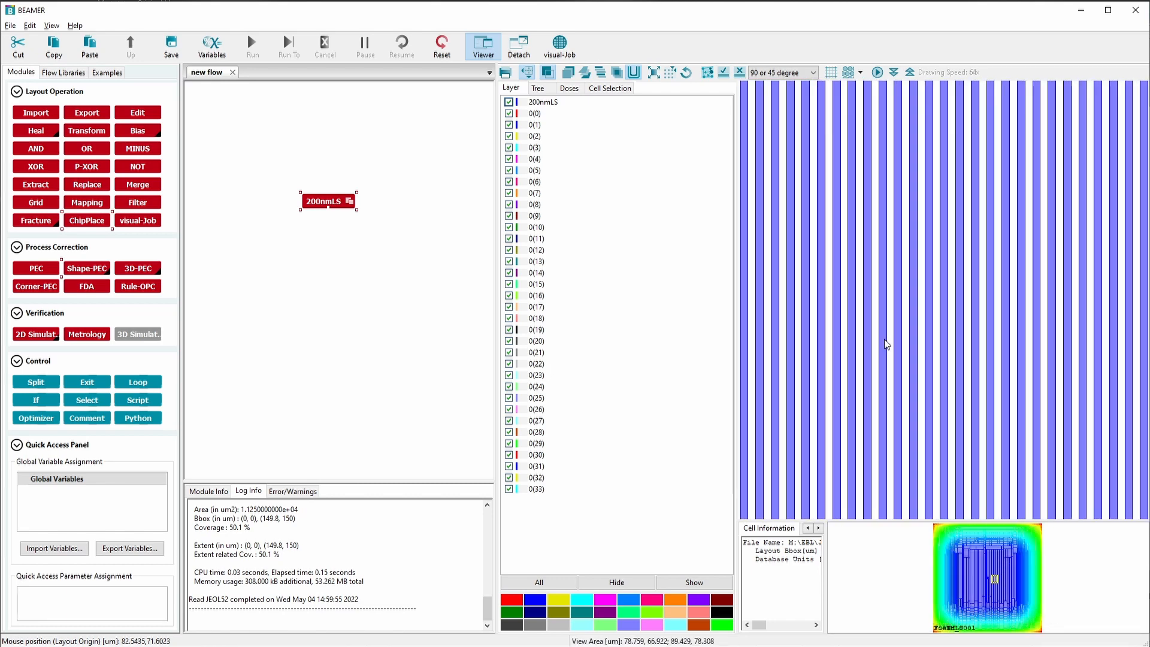
scroll(891, 343, "down", 5)
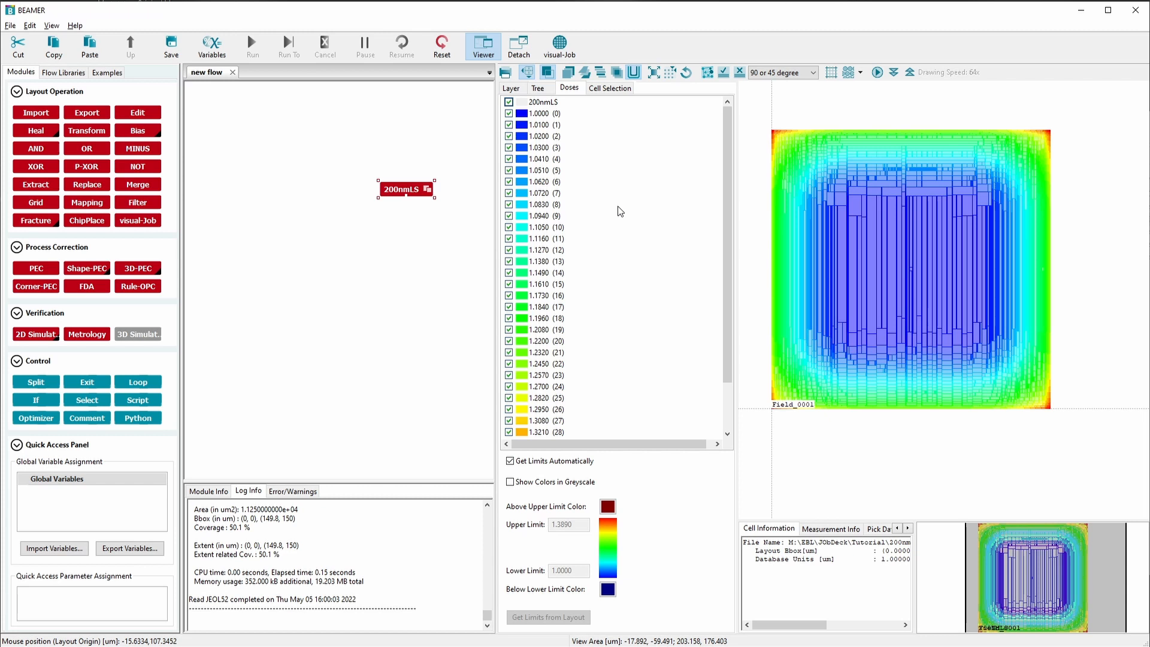
Delete the 200nmLS import module from the flow
left_click_drag(400, 194, 388, 194)
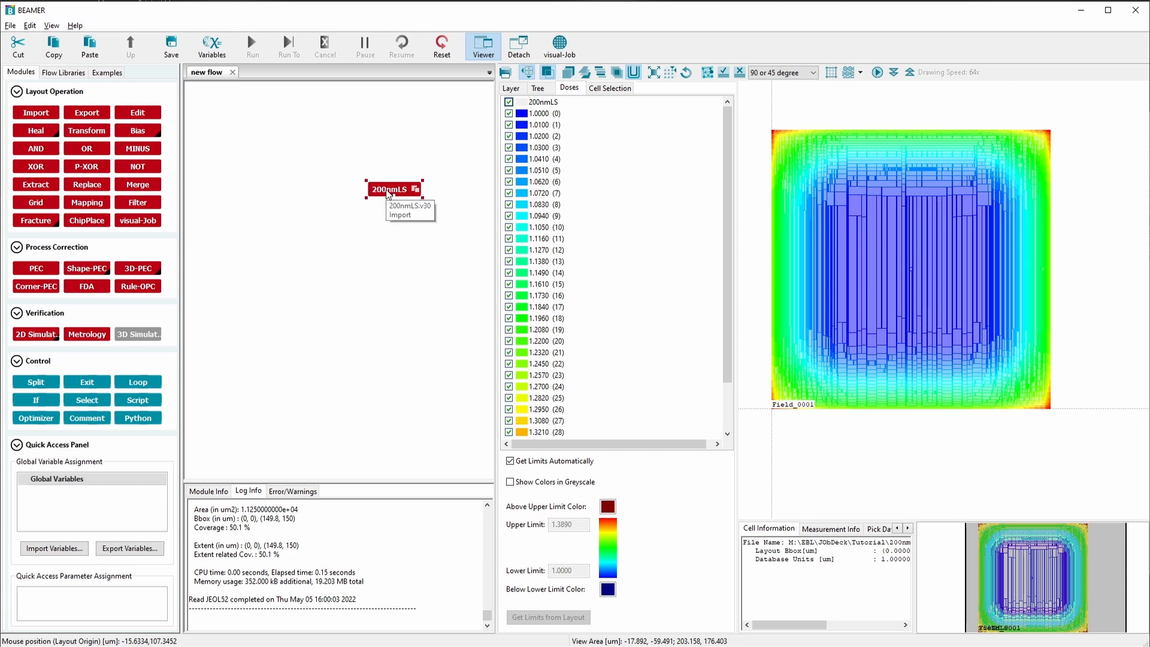
key("Delete")
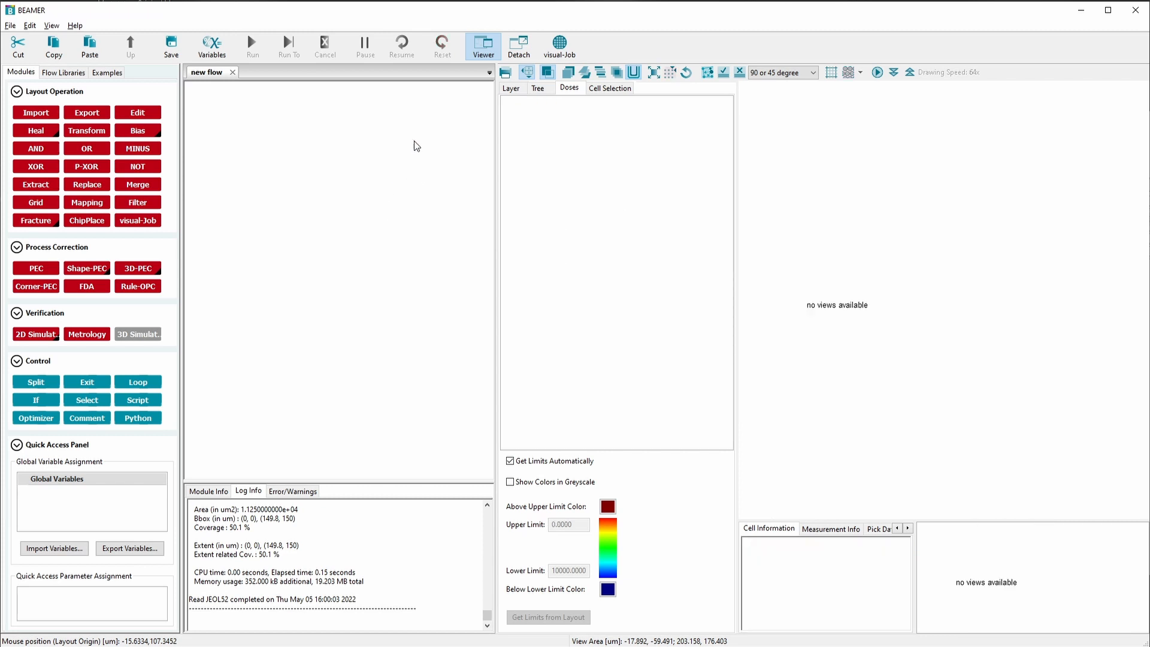
Open visual-Job and create a new jobdeck project named dosetest in the Tutorial folder
left_click(561, 48)
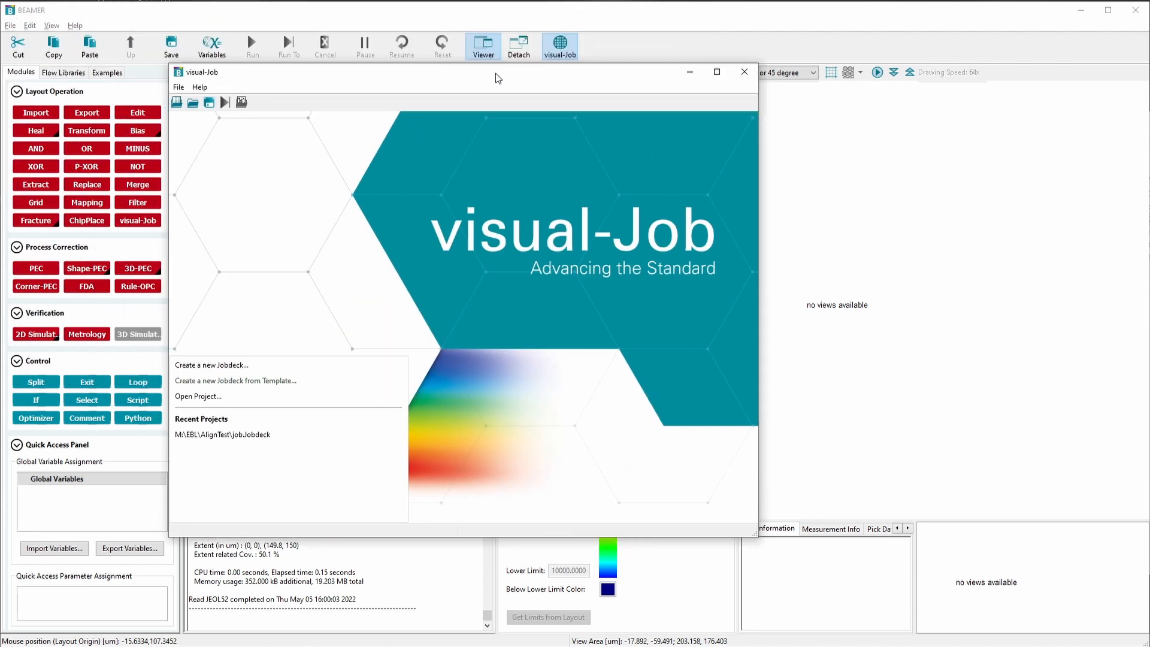
left_click(290, 91)
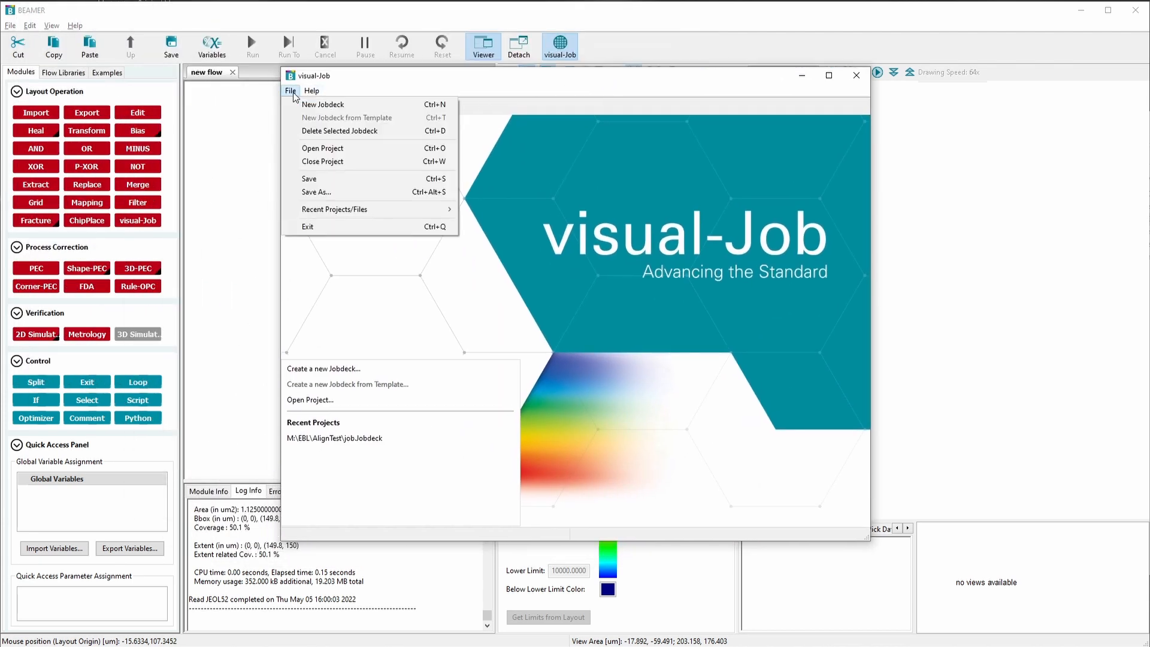
left_click(312, 104)
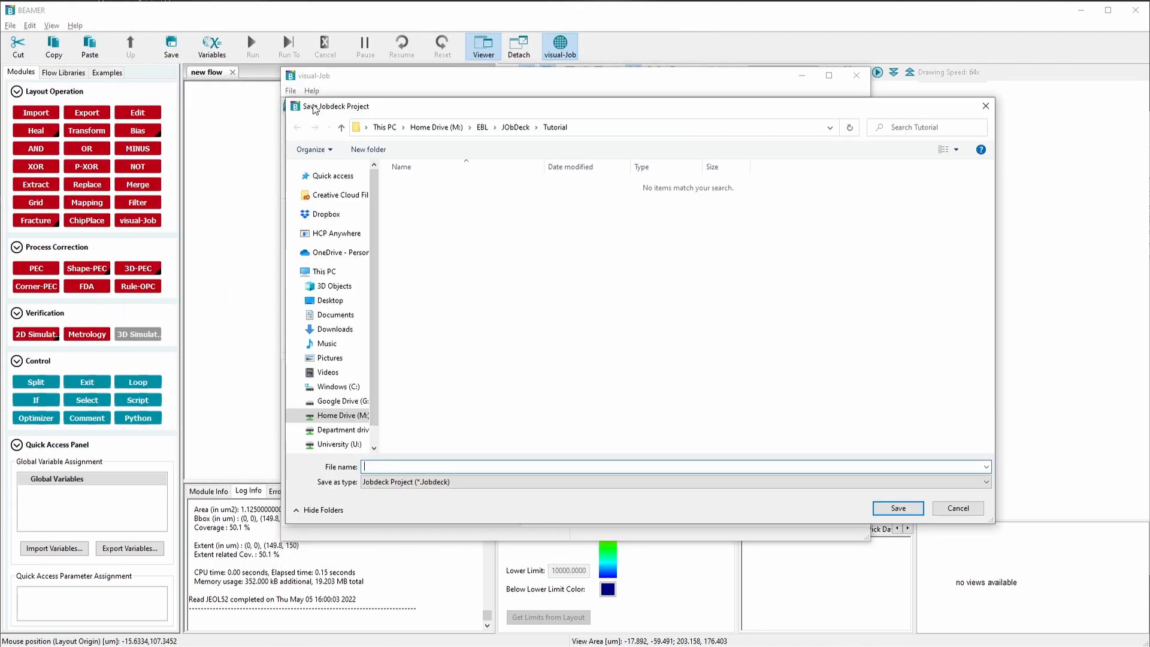
type("dosetest")
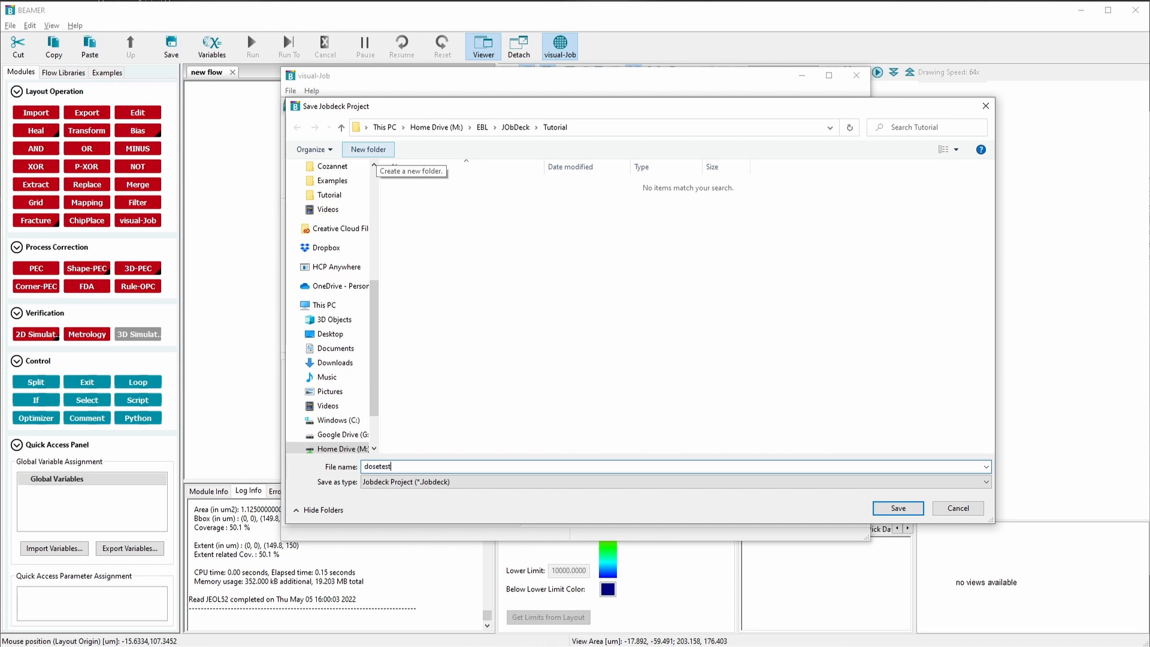
key("Return")
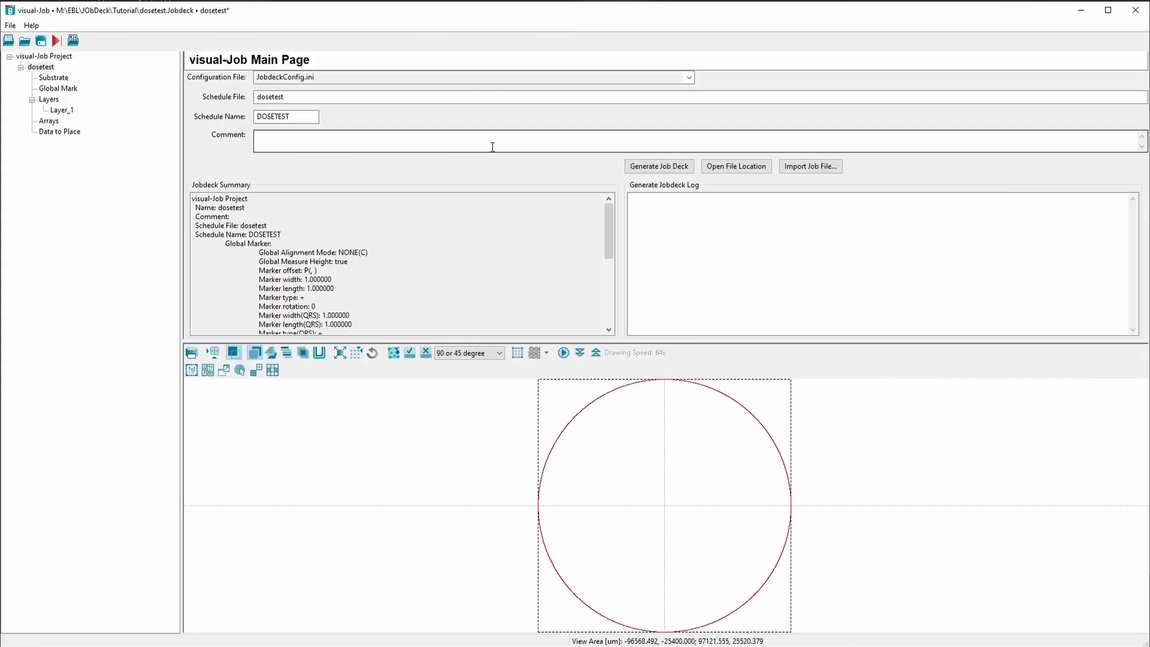
Set the substrate holder type to MULTI and keep window 2A
left_click(57, 79)
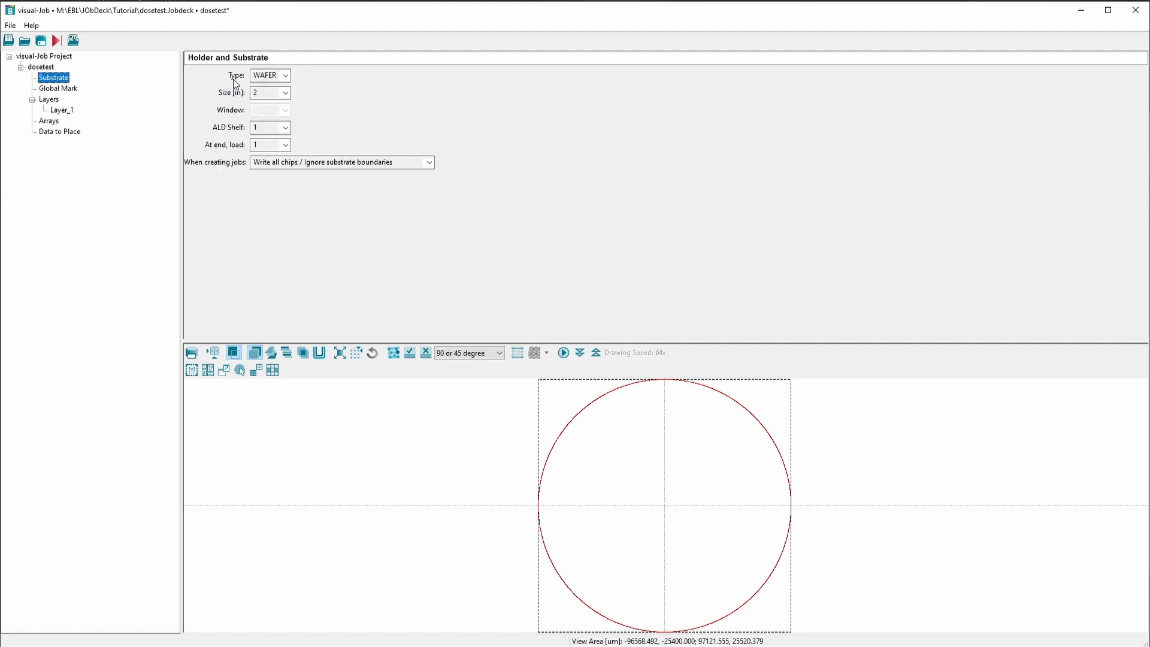
left_click(287, 93)
left_click(322, 99)
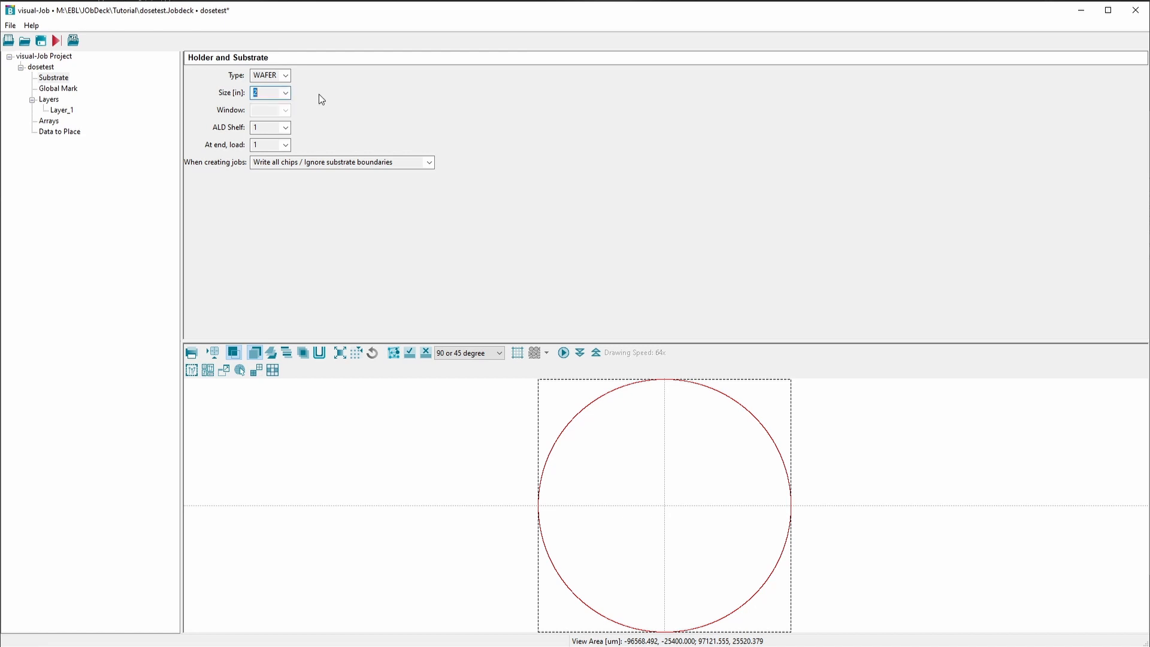
left_click(286, 76)
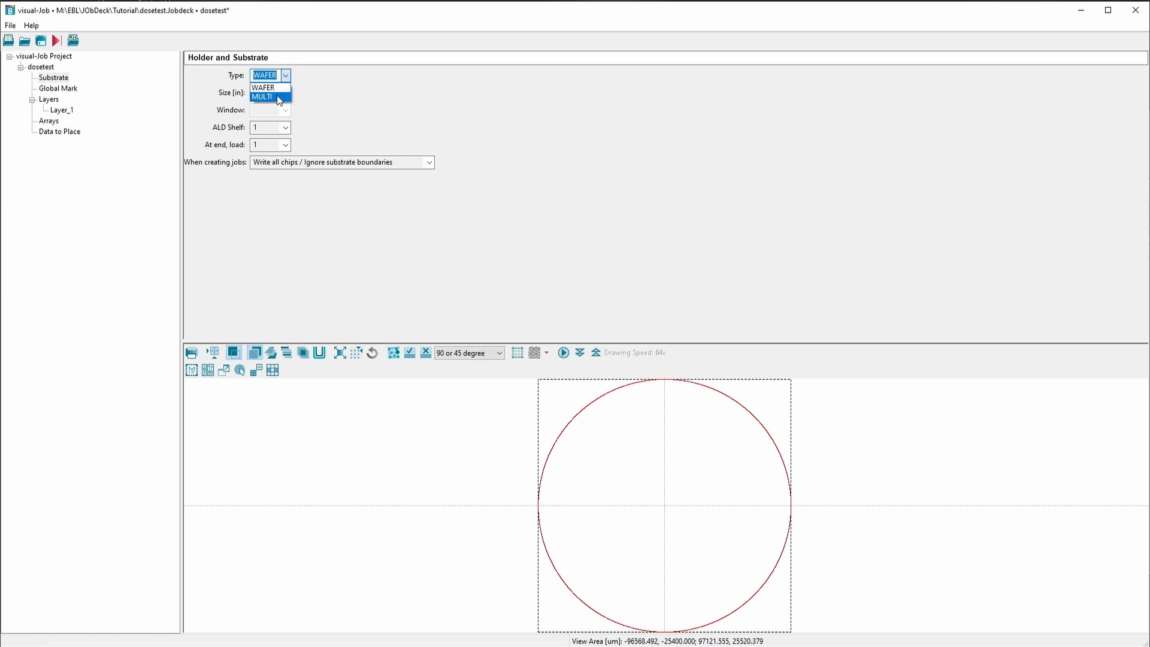
left_click(280, 101)
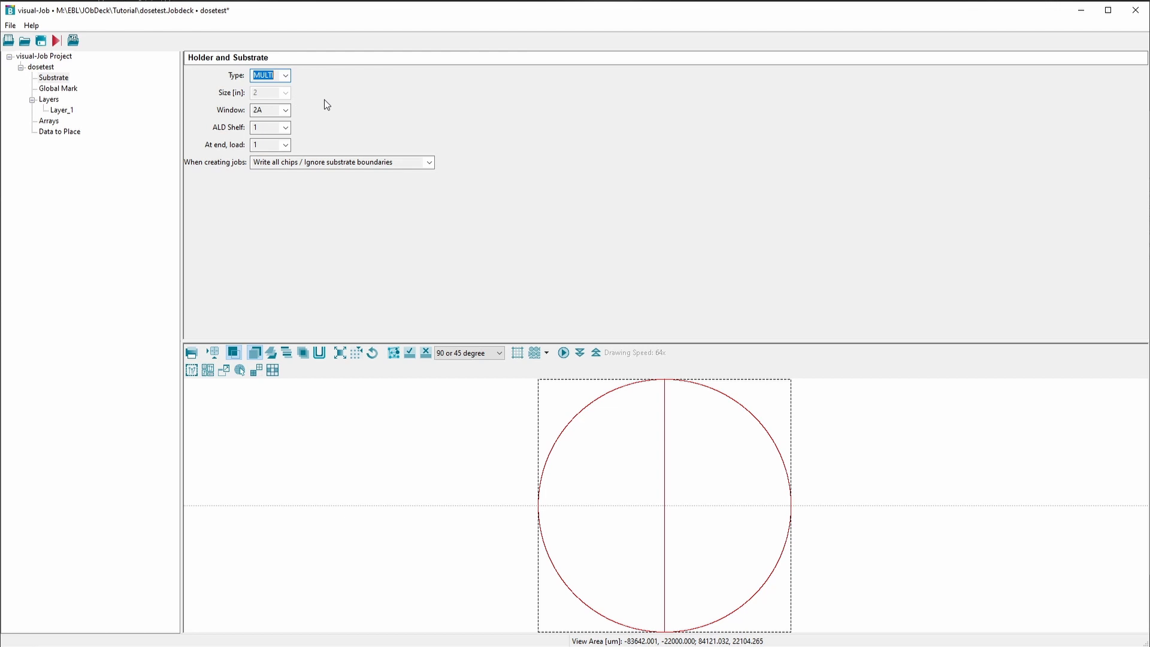
left_click(286, 110)
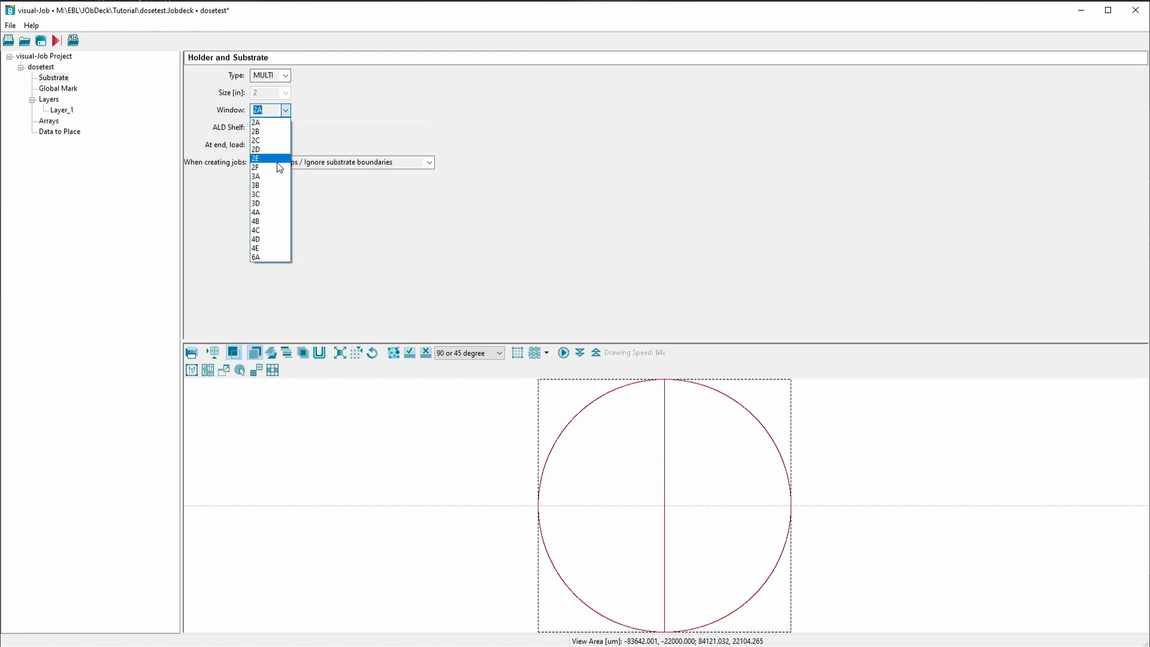
left_click(281, 128)
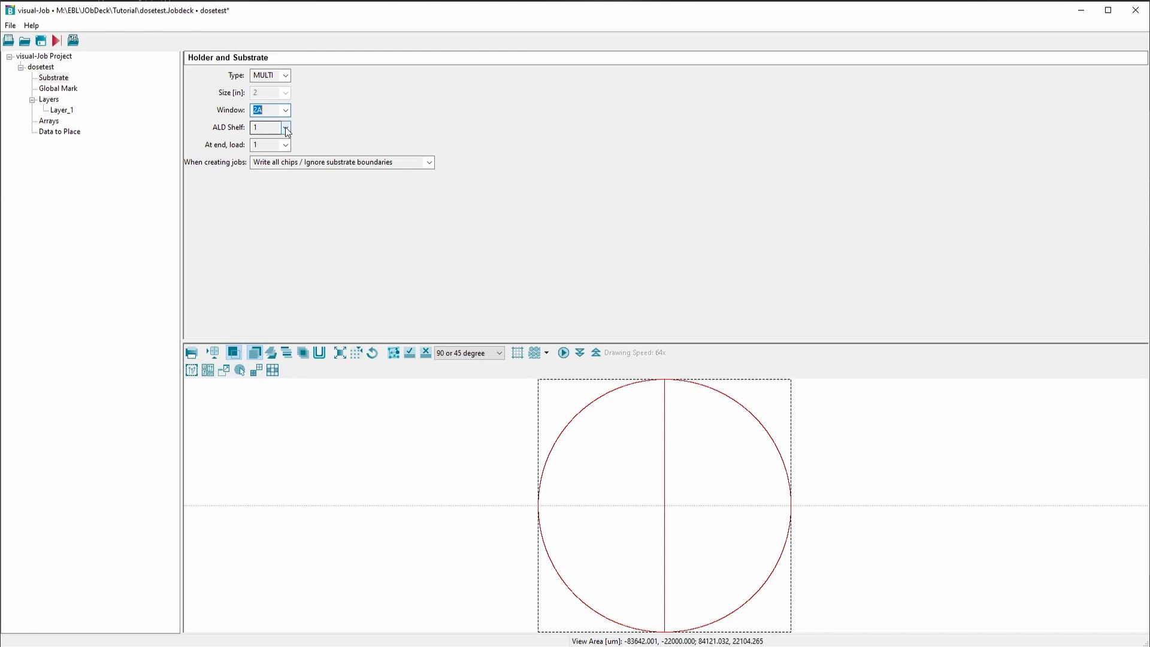
Set the substrate's ALD shelf to 9 and choose shelf 1 as the one to load at the end
left_click(286, 129)
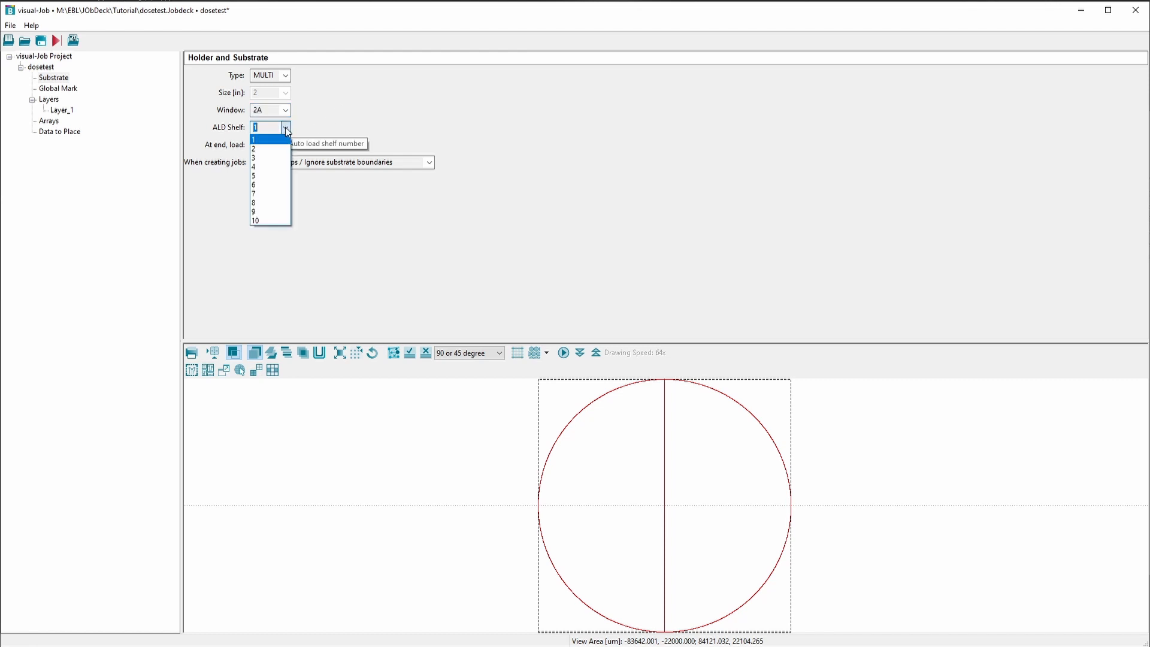
left_click(271, 212)
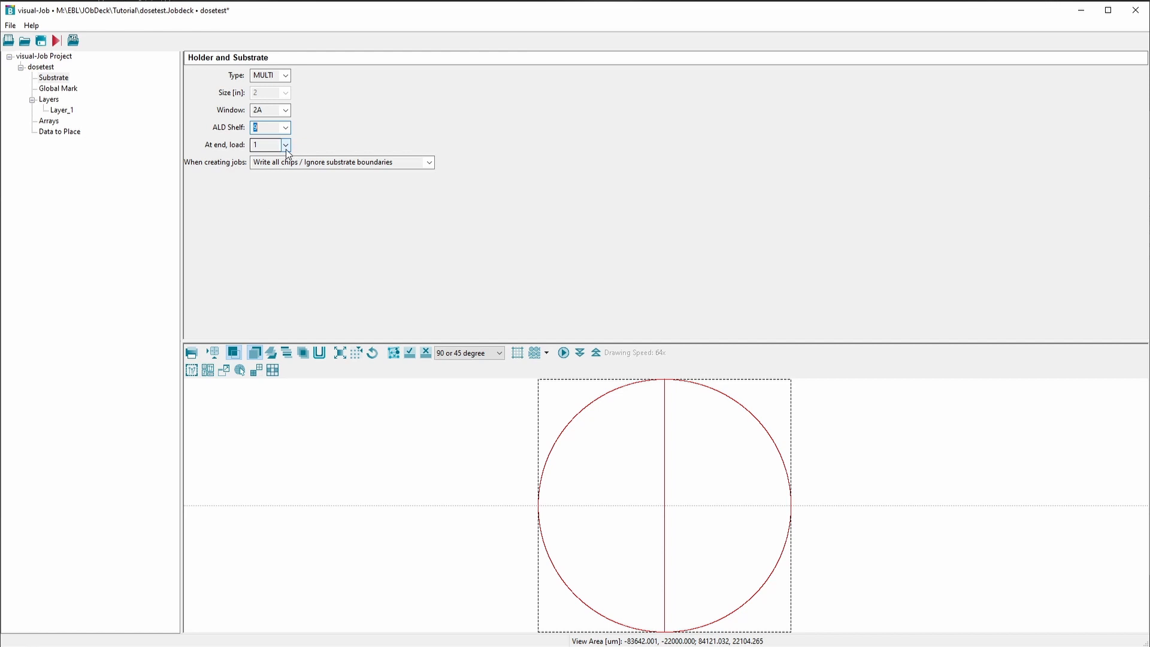
left_click(286, 145)
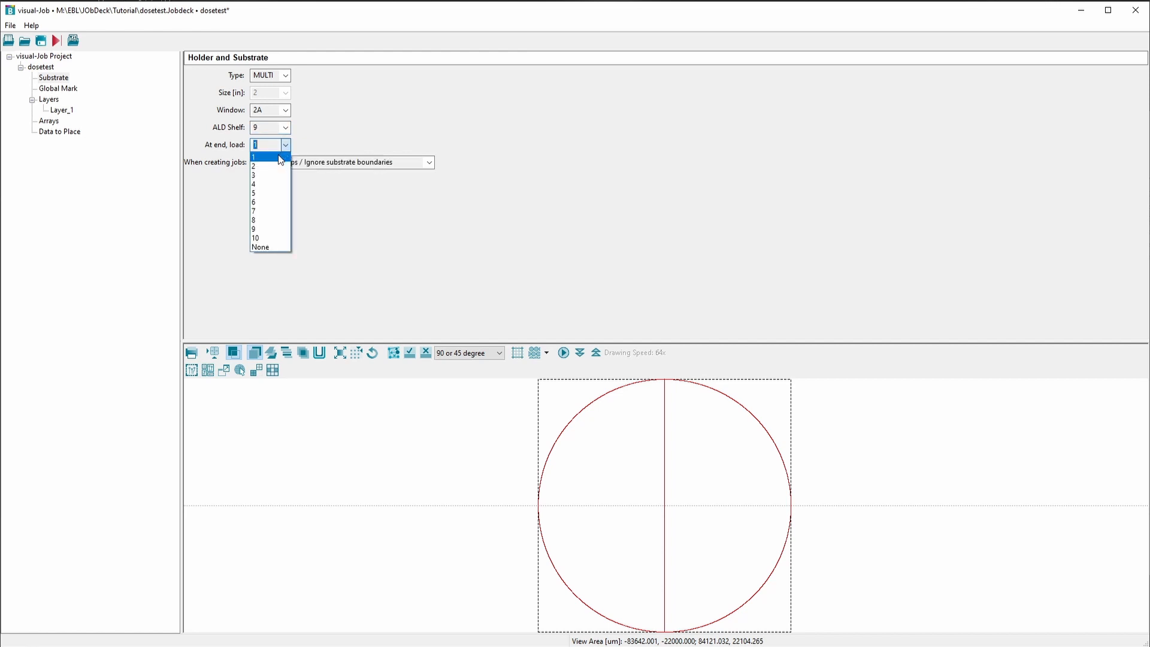
left_click(280, 158)
Set Layer_1's column condition to 4na_ap4 (4 nA, aperture 6) and its calibration path to DRF5M
left_click(71, 90)
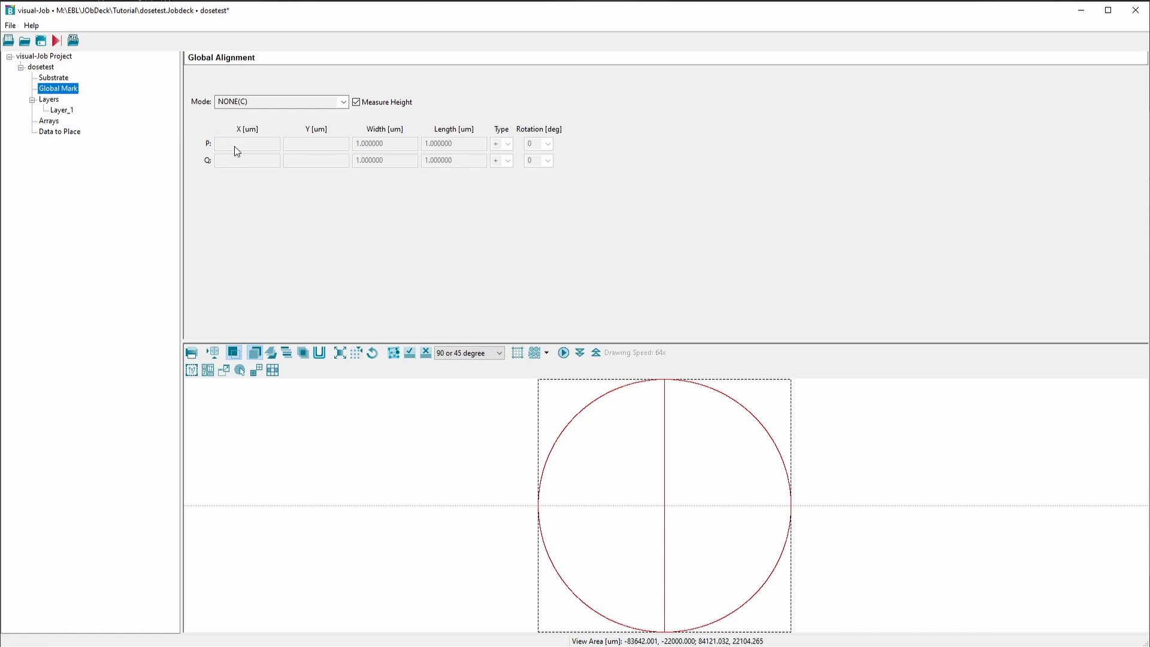
left_click(70, 111)
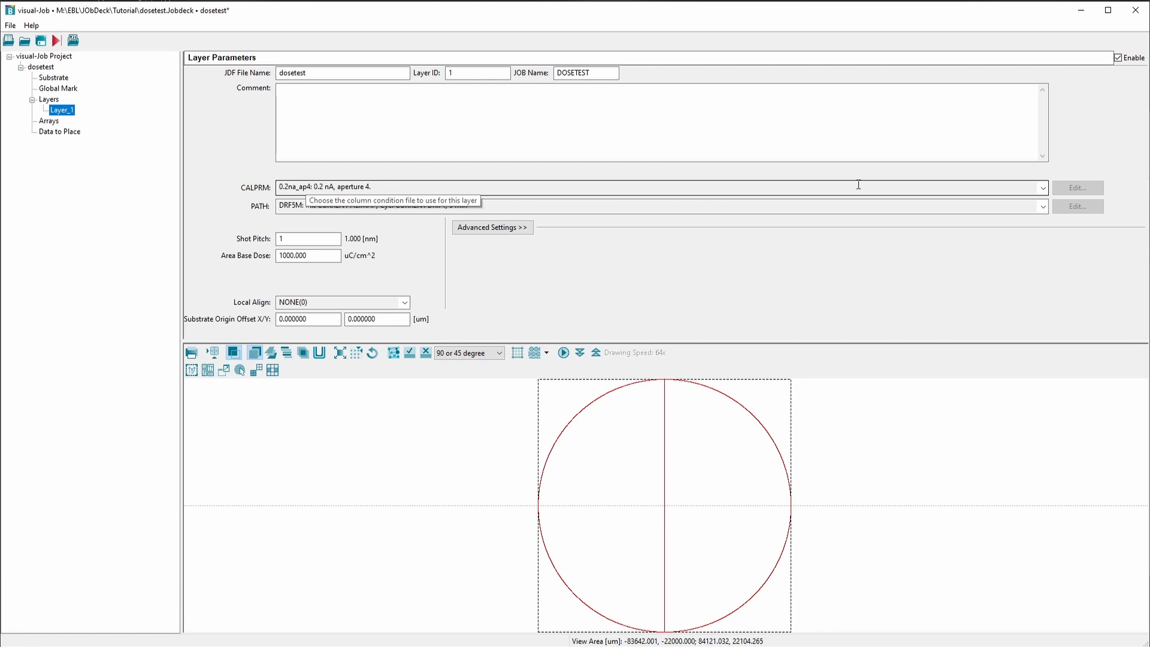
left_click(1044, 190)
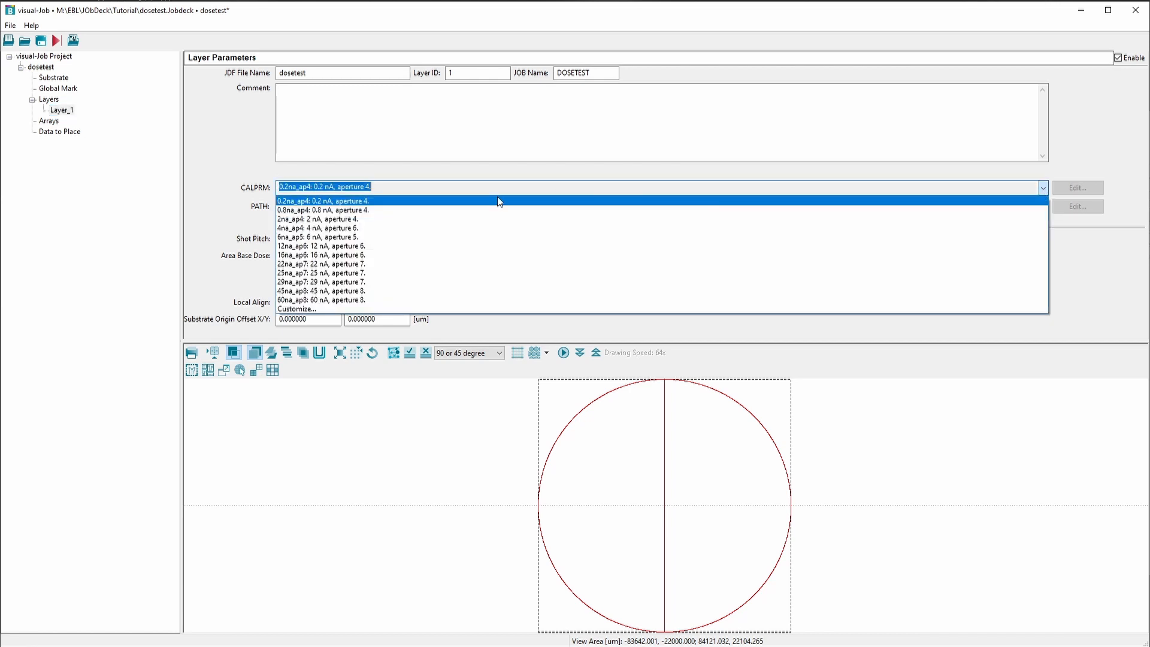
left_click(343, 230)
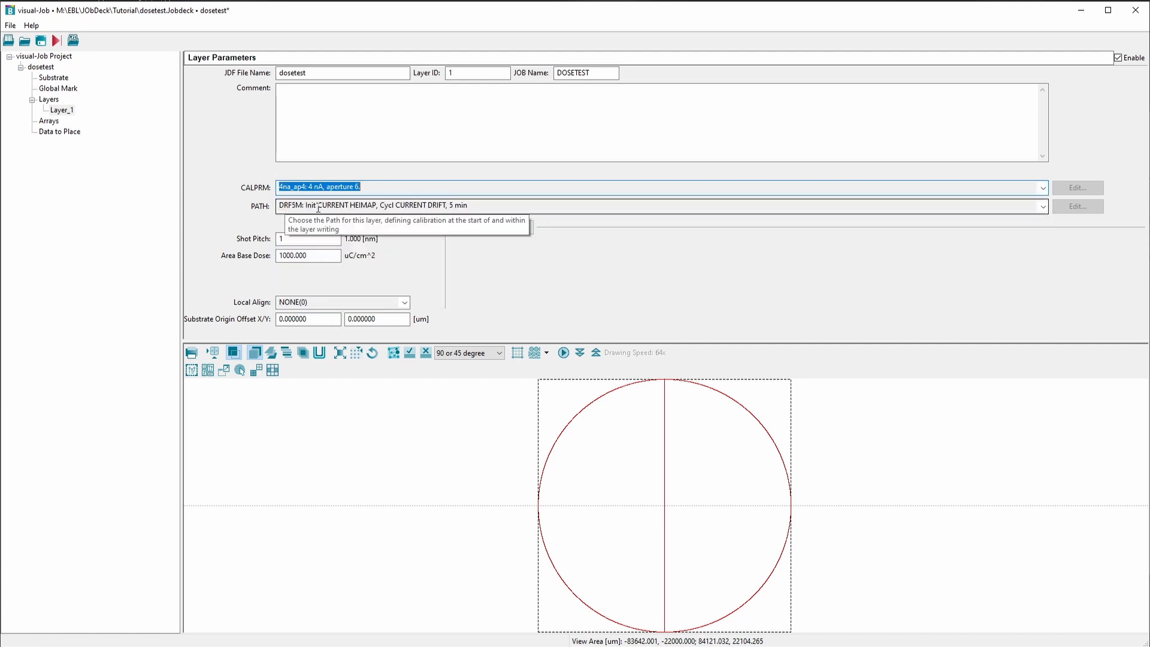
left_click(1044, 206)
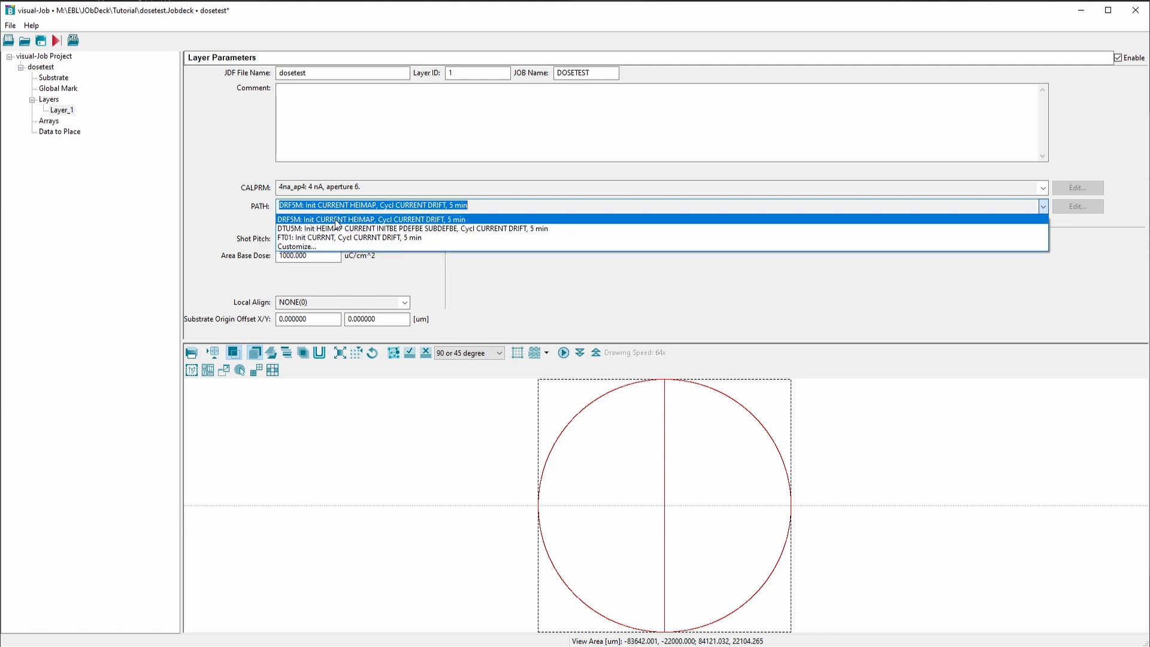
left_click(289, 220)
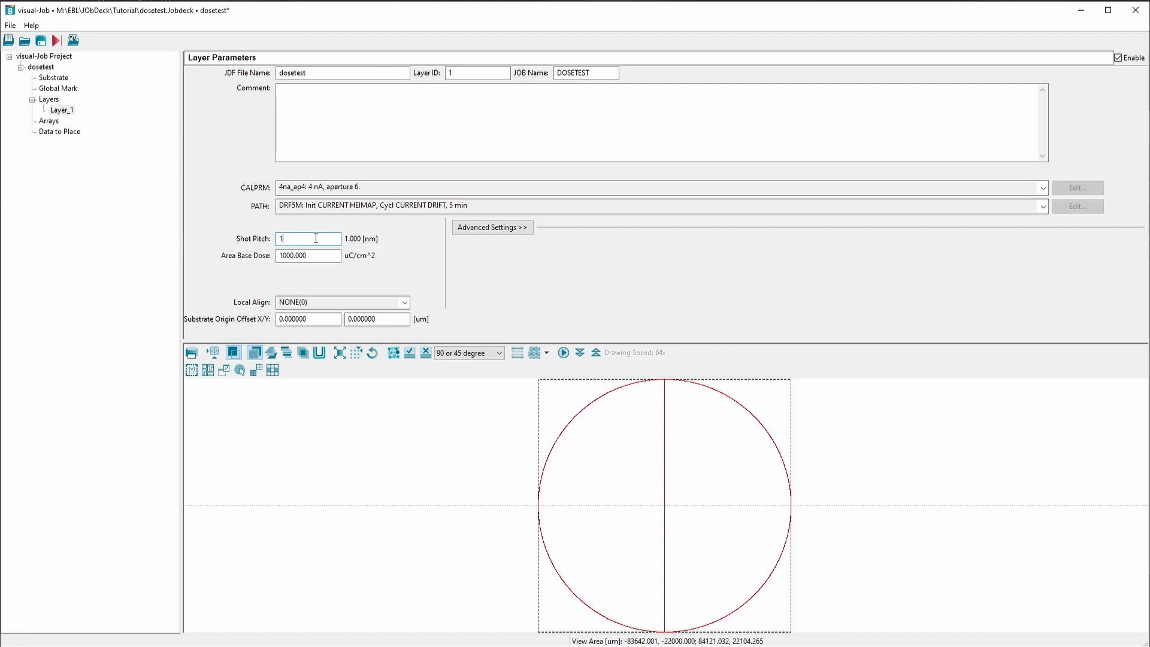
Set Layer_1's shot pitch to 6 and its area base dose to 100 uC/cm^2
type("16")
key("BackSpace")
key("BackSpace")
type("6")
left_click_drag(326, 255, 257, 258)
type("100")
Start a new array that places chip data from the layout file 200nmLS.v30
left_click(50, 122)
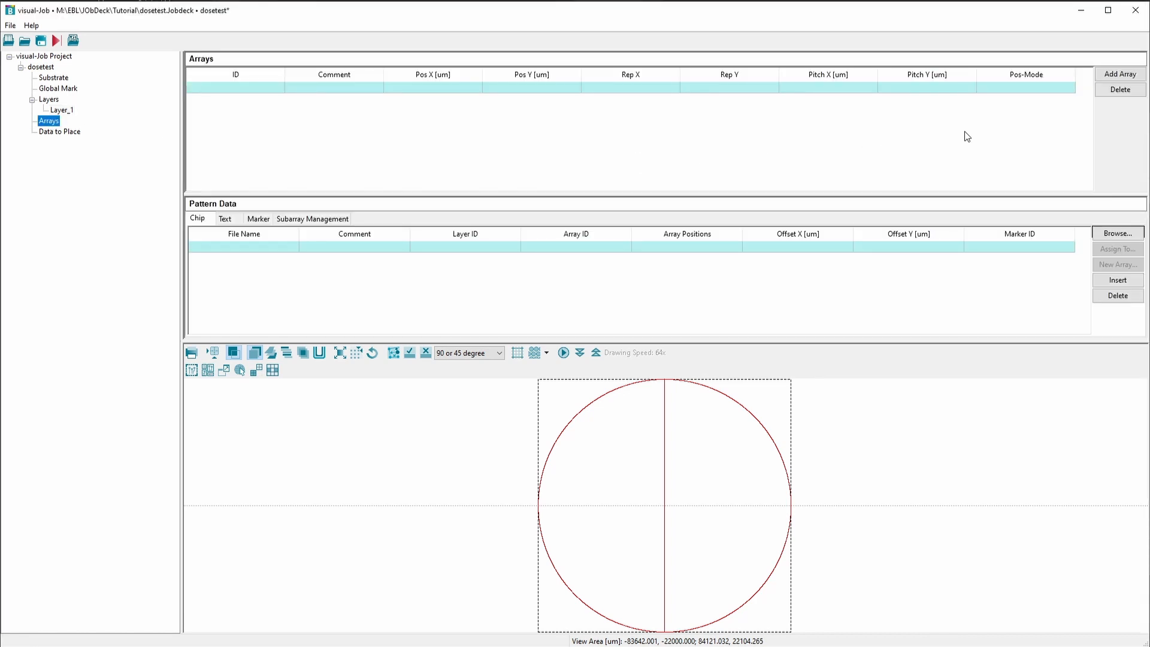
left_click(1115, 77)
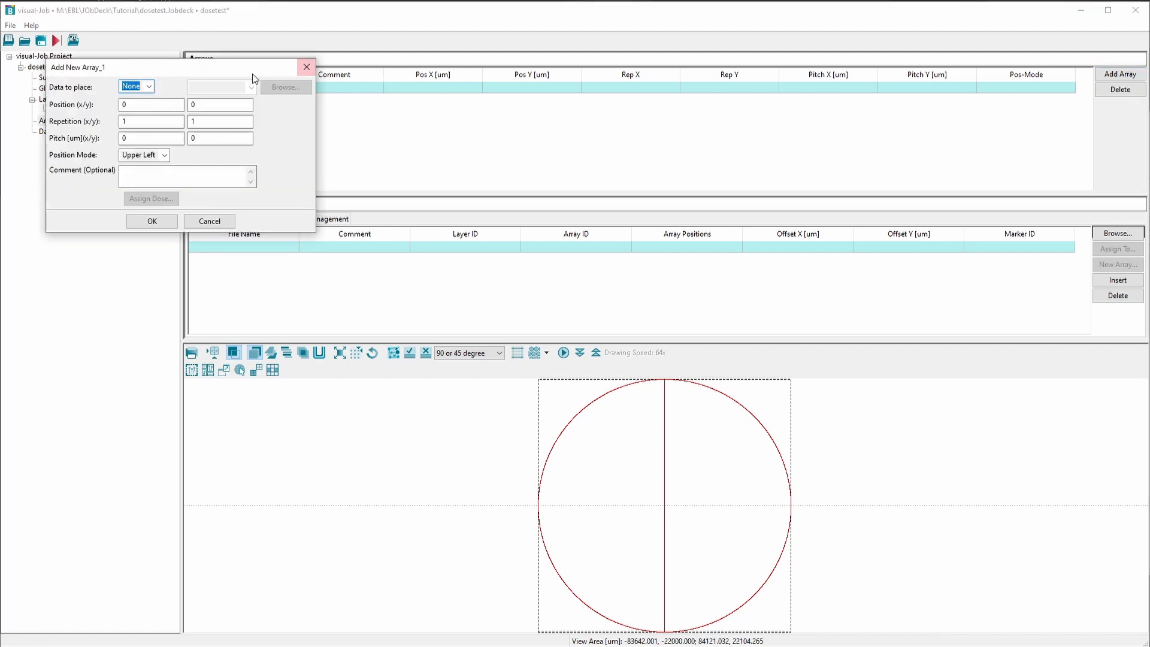
left_click_drag(243, 73, 649, 129)
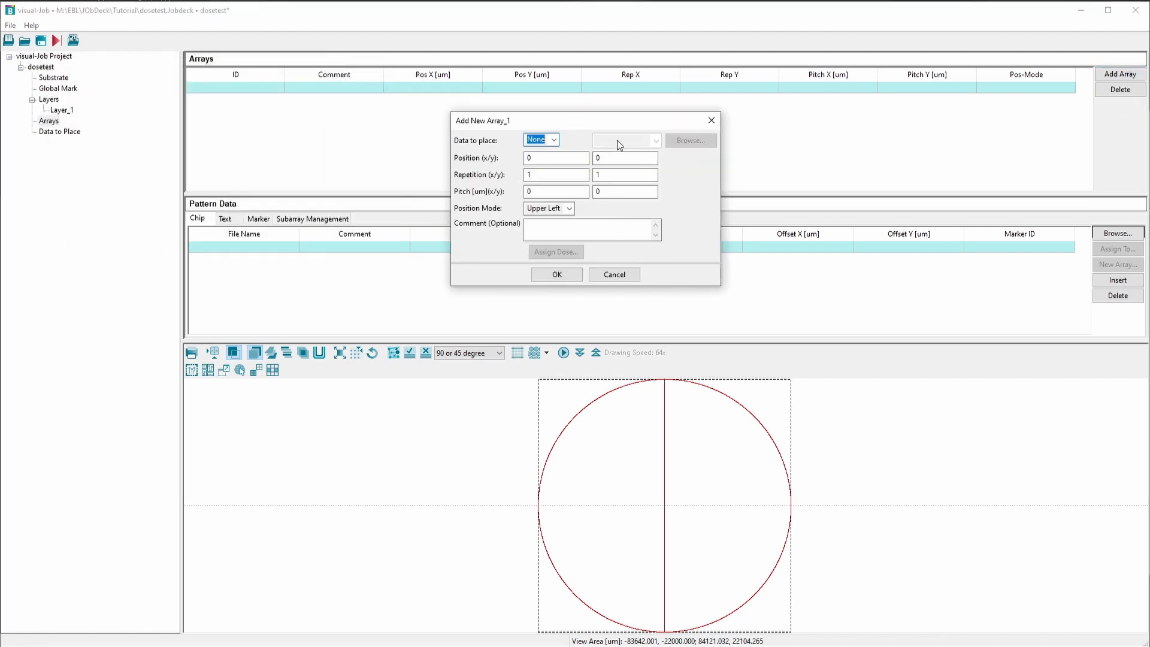
left_click(554, 141)
left_click(545, 162)
left_click(700, 143)
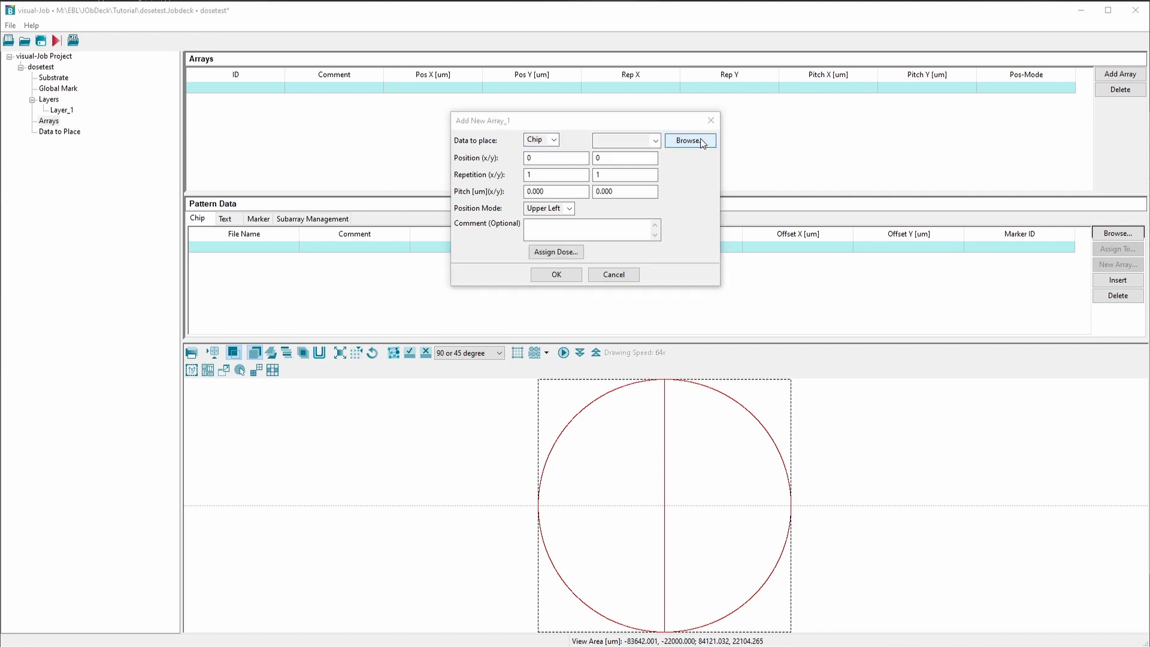
left_click(692, 219)
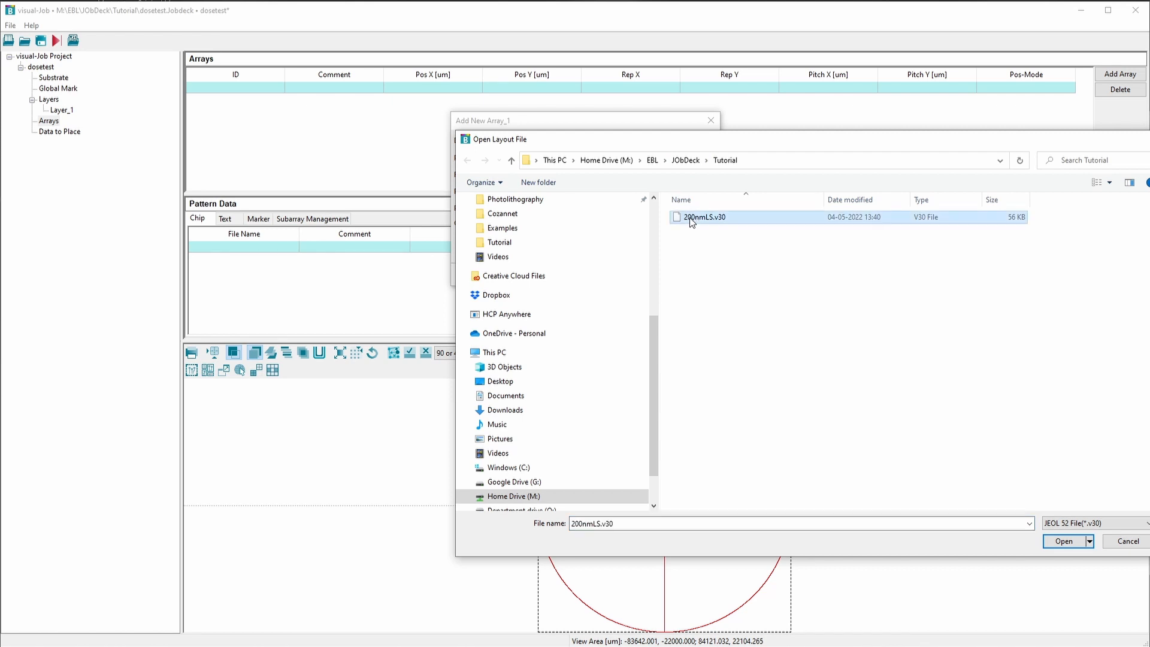
left_click(1056, 542)
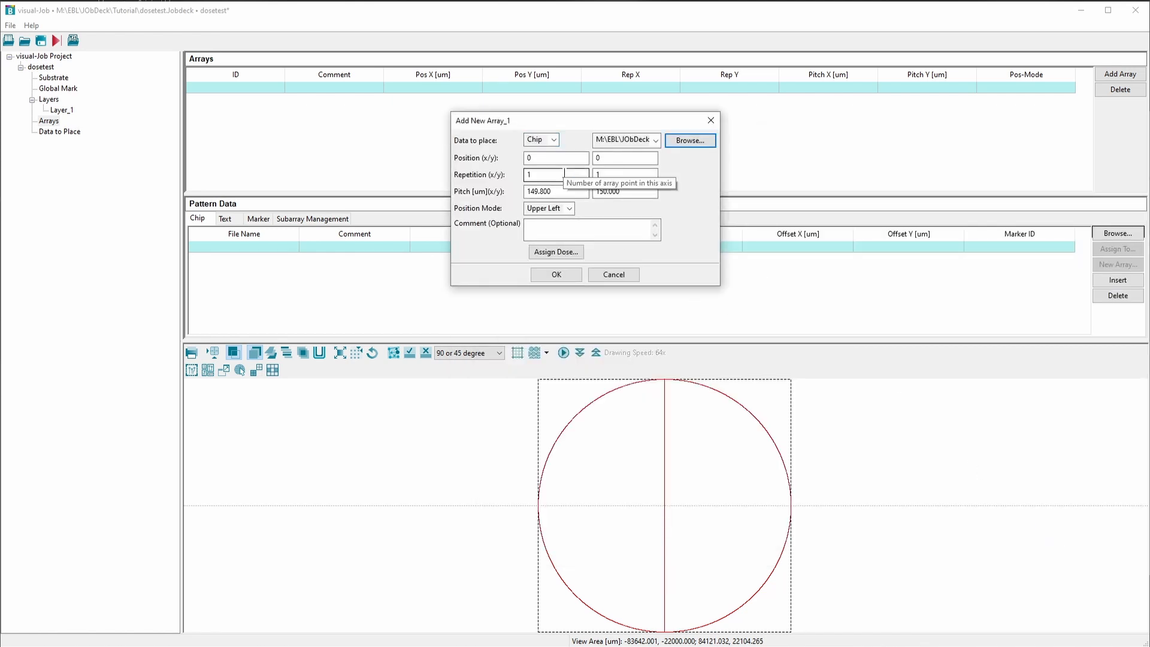
Set the new array's repetition to 5 by 5 and its pitch to 250 um in both X and Y
double_click(551, 175)
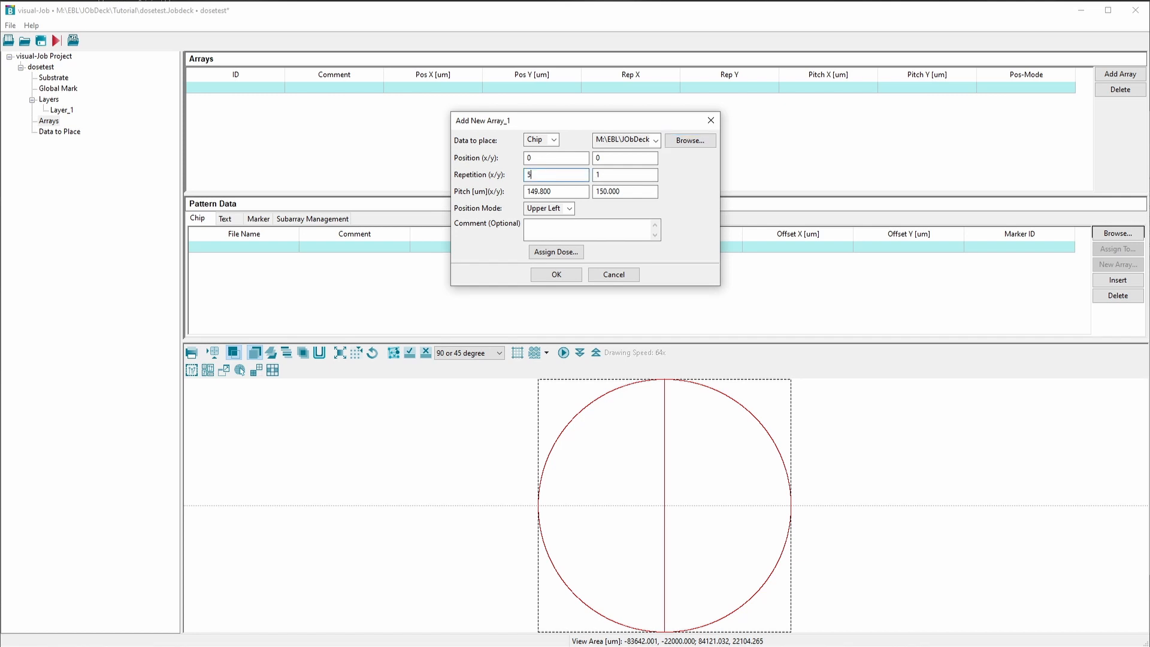
key("Tab")
type("5")
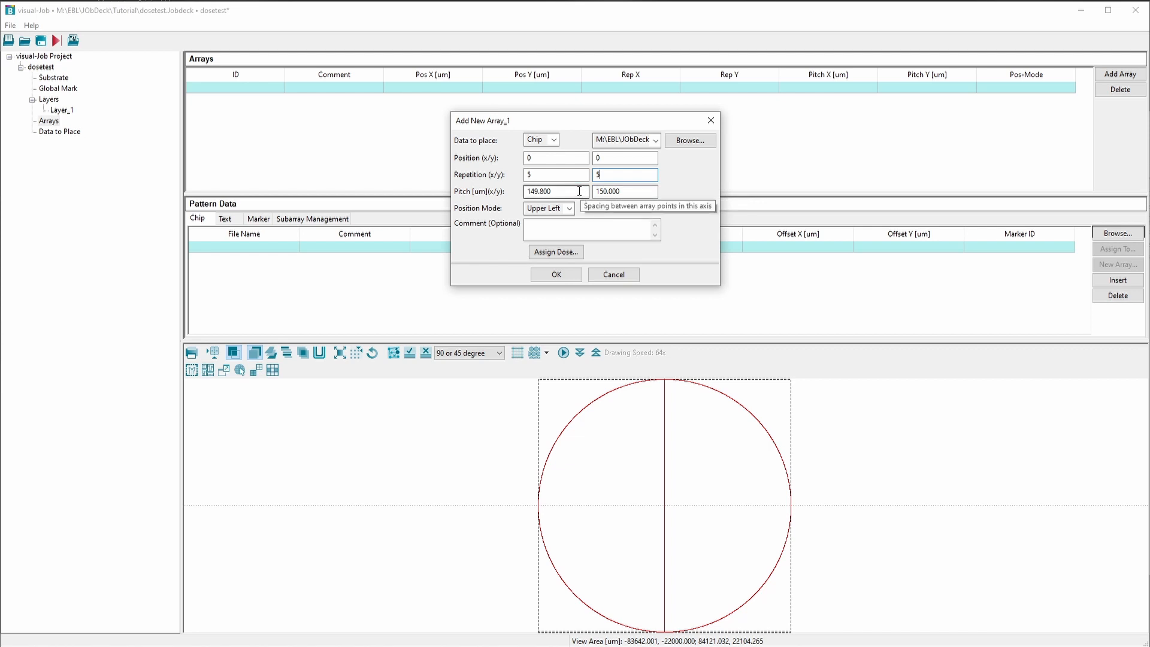
left_click_drag(580, 191, 480, 192)
type("250")
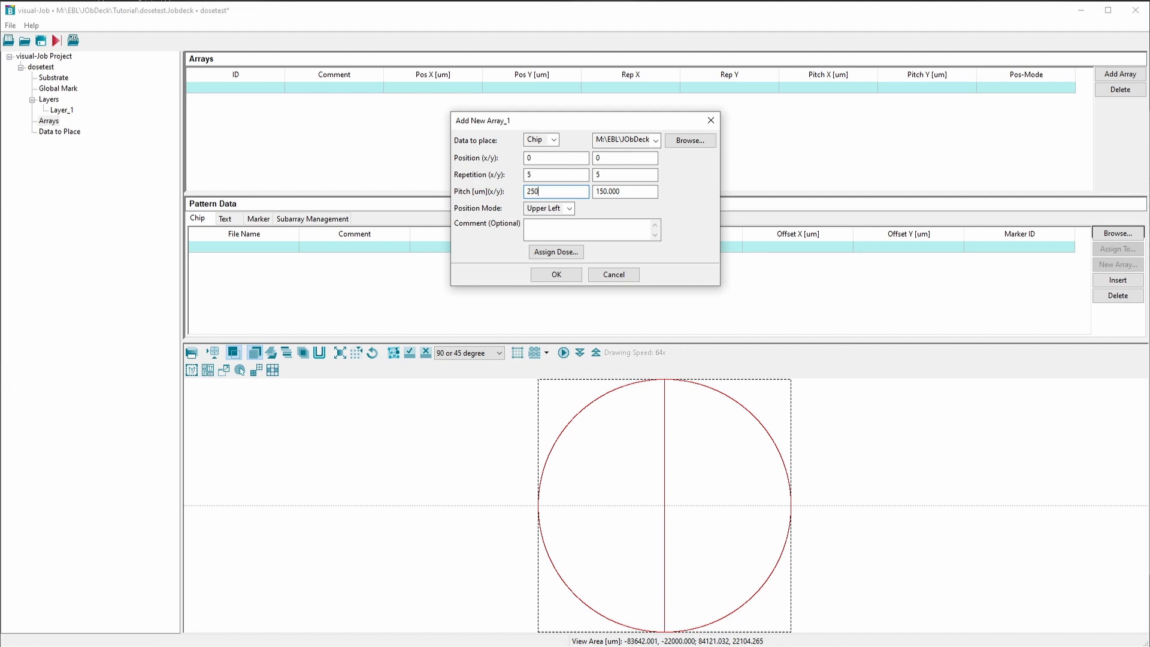
key("Tab")
type("250")
Set the array's position mode to Center and enter the comment "Pattern array"
left_click(569, 208)
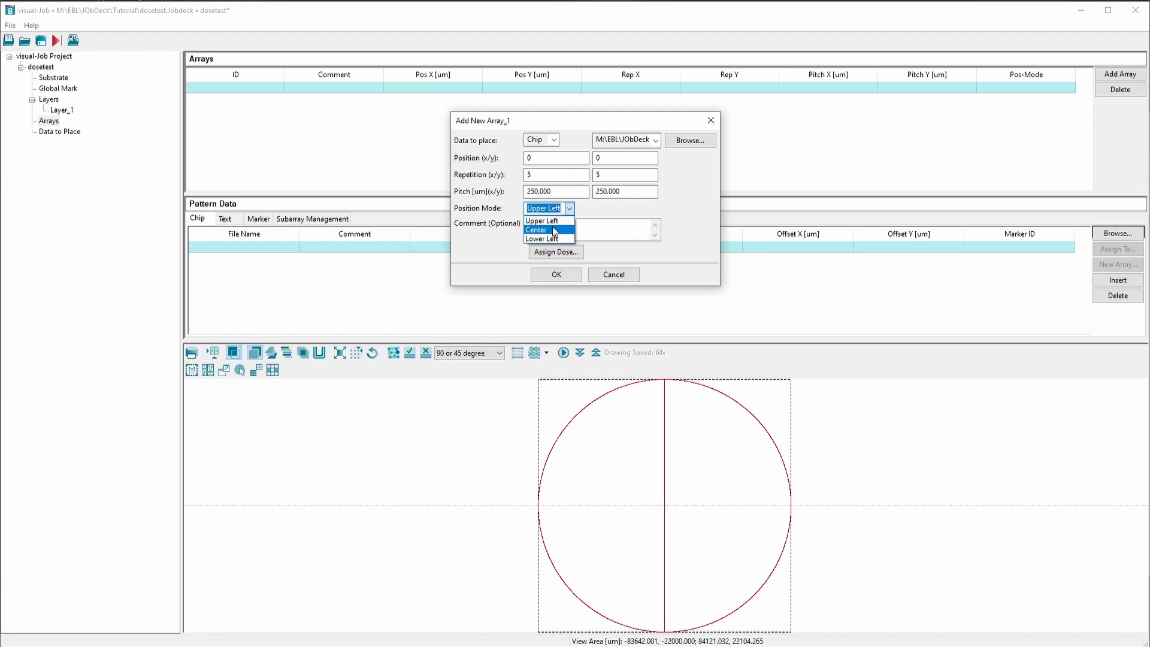
left_click(555, 230)
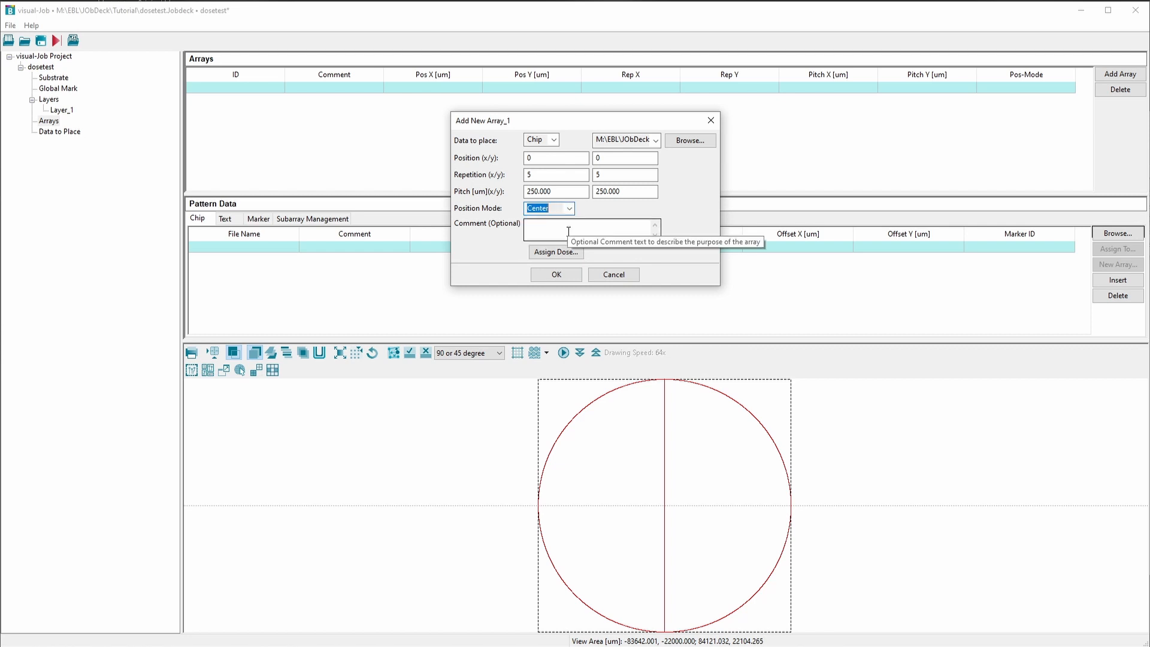
left_click(568, 231)
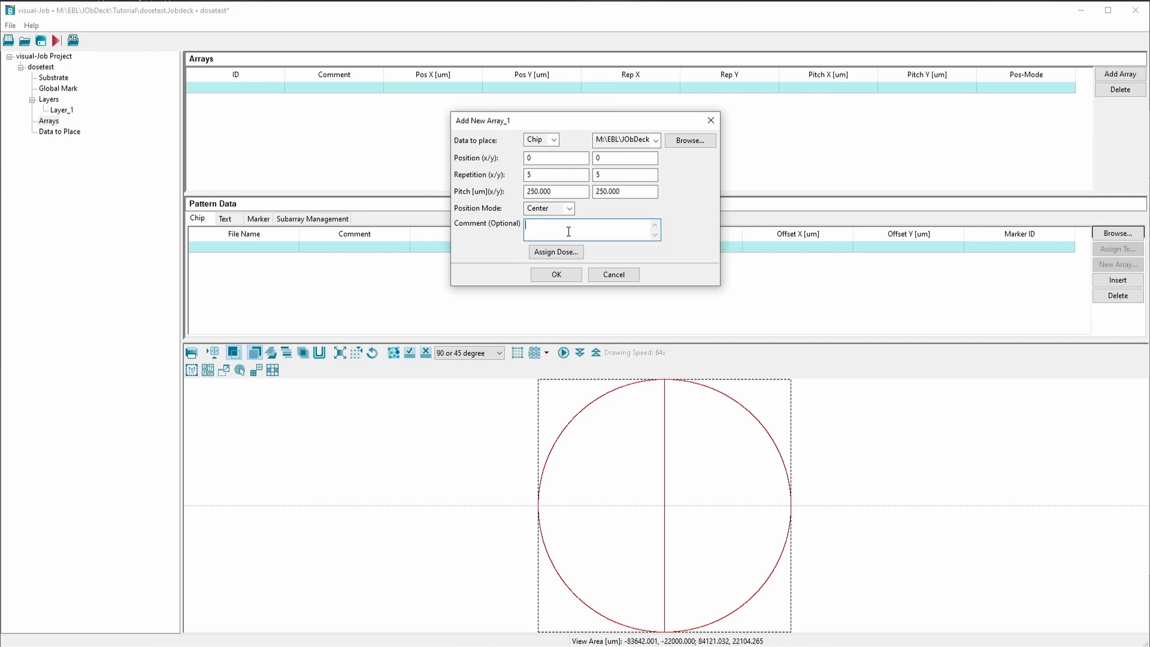
type("Pattern array")
Assign the array a relative dose series from 1.5 to 2.5 deployed as Raster X, and add the array
left_click(567, 253)
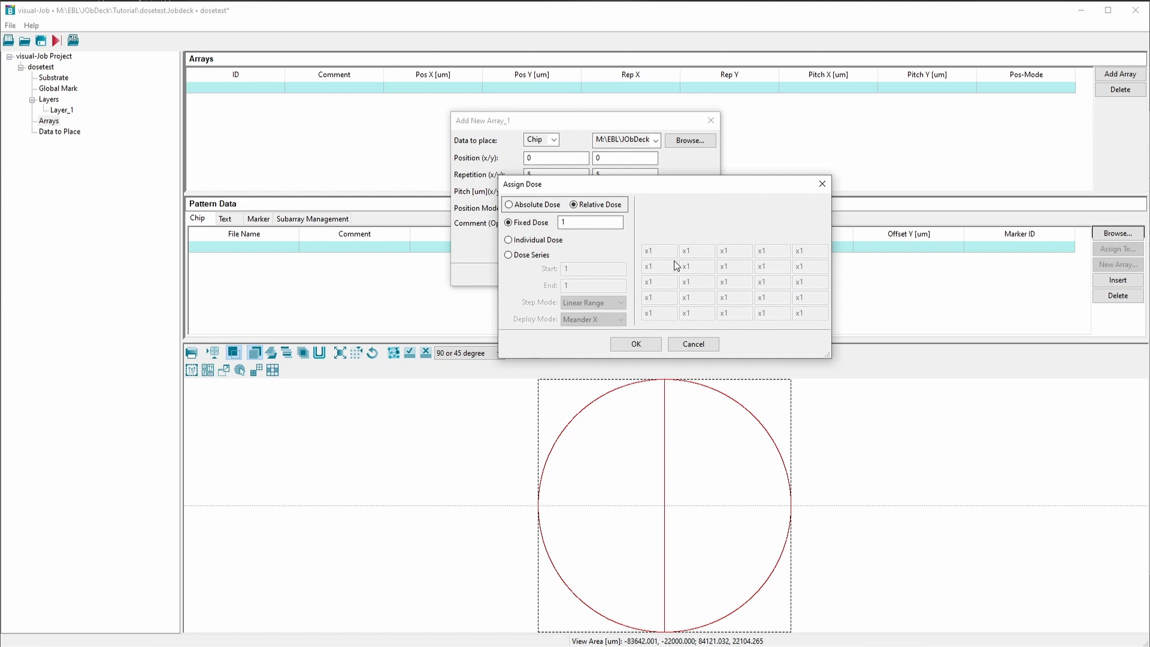
left_click(508, 255)
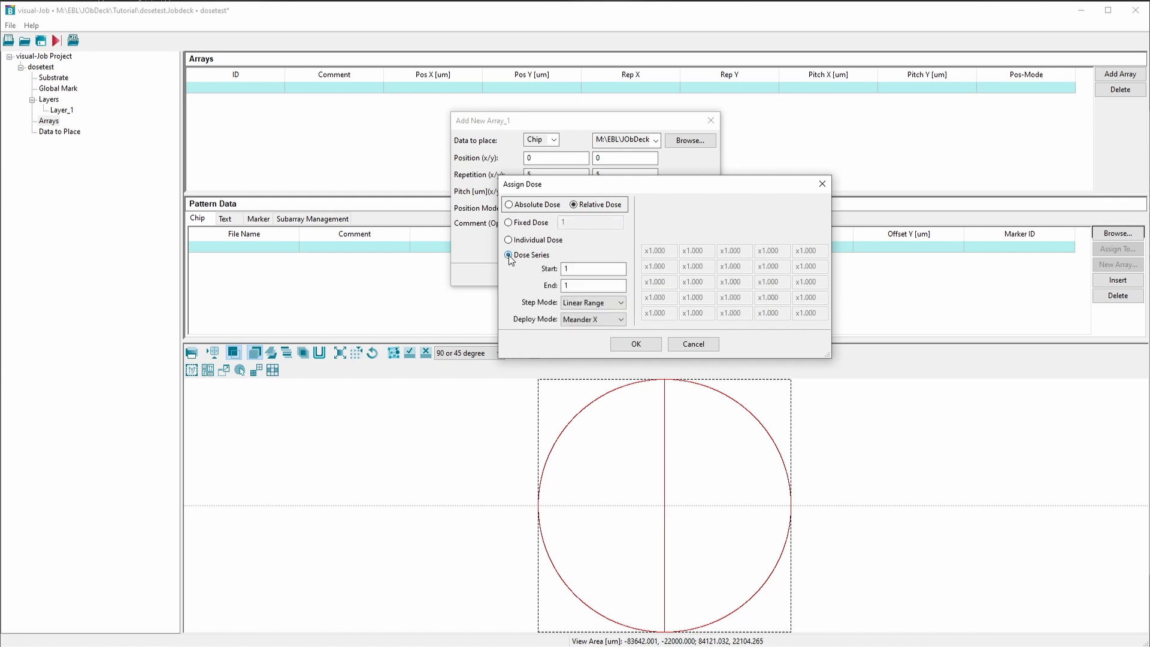
left_click(588, 270)
type(".5")
double_click(583, 287)
type("2.5")
left_click(618, 320)
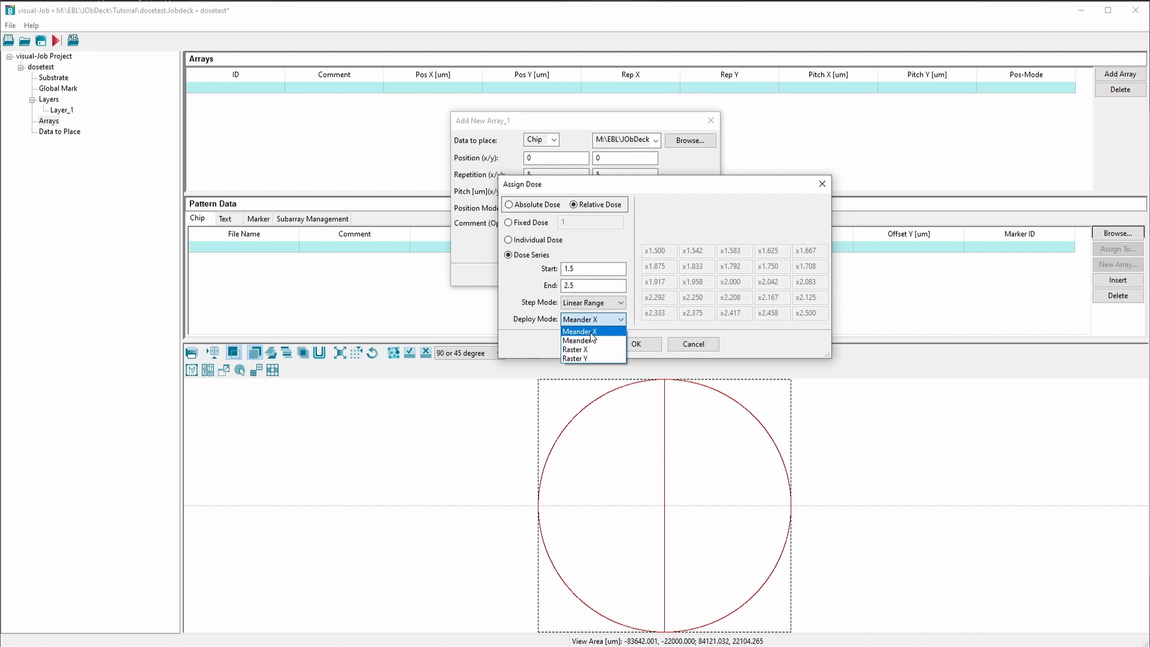
left_click(591, 351)
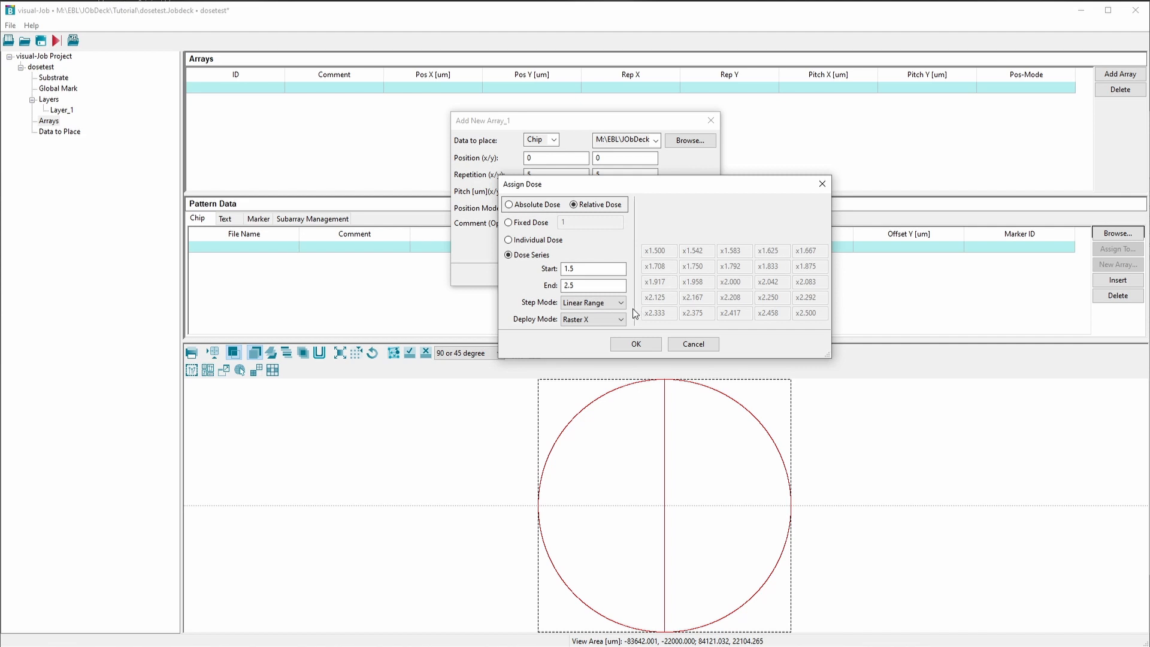
left_click(644, 348)
left_click(577, 274)
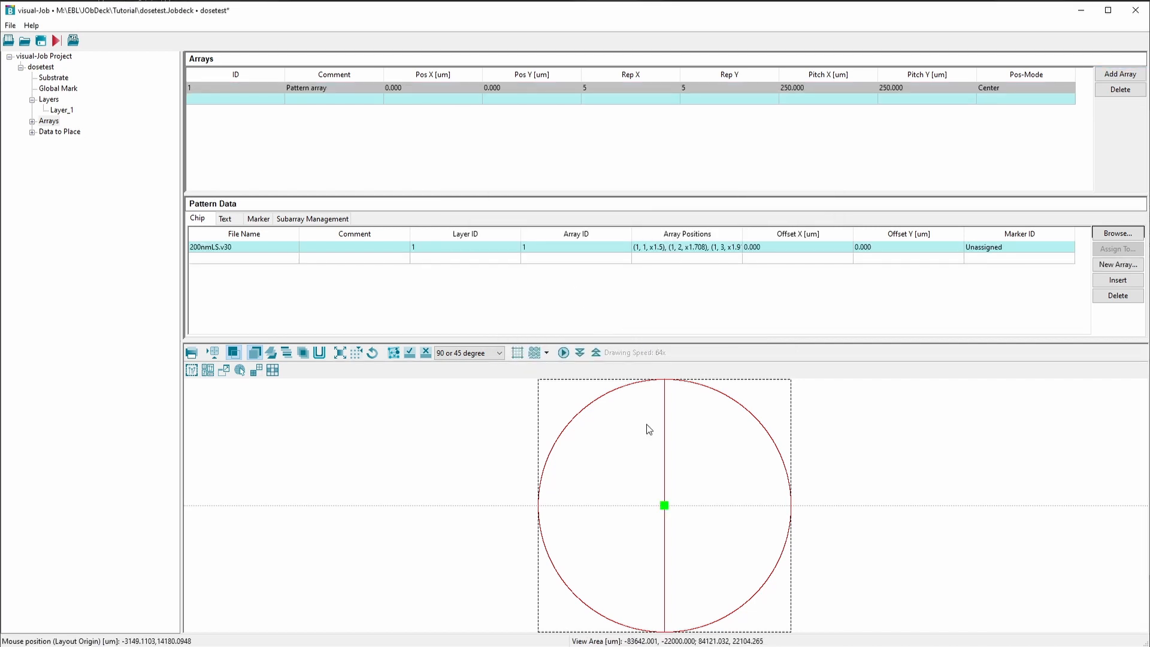
Start a second array without data to place and set its repetition to 2 by 2
scroll(662, 509, "up", 4)
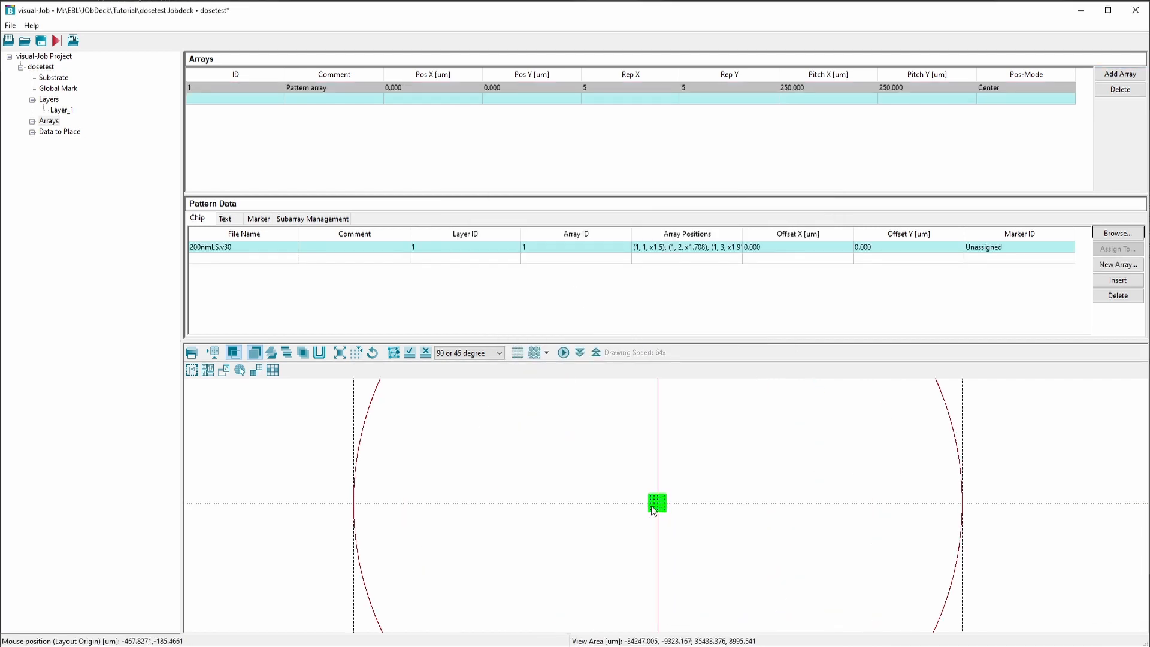
scroll(653, 510, "up", 10)
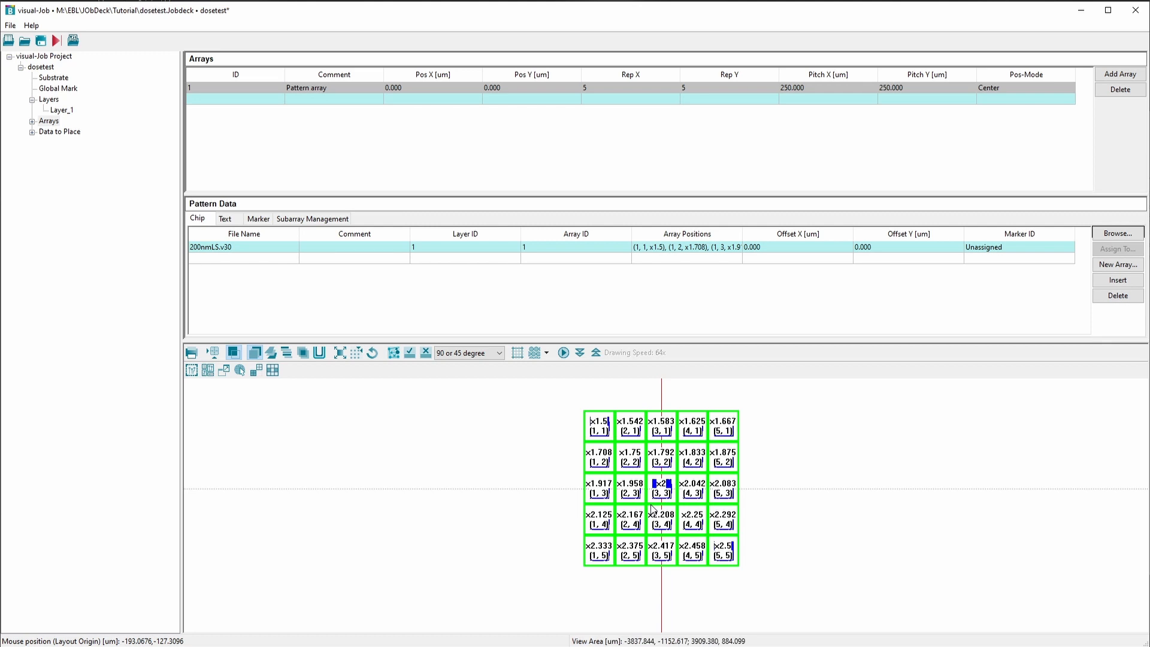
scroll(652, 509, "down", 10)
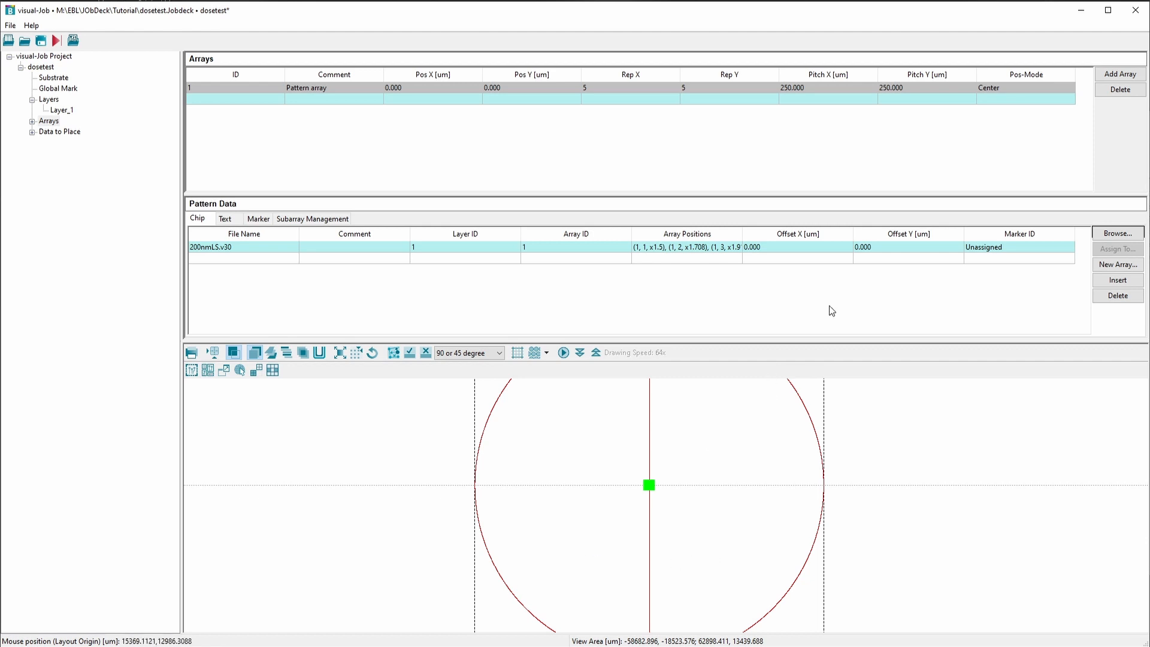
left_click(1114, 76)
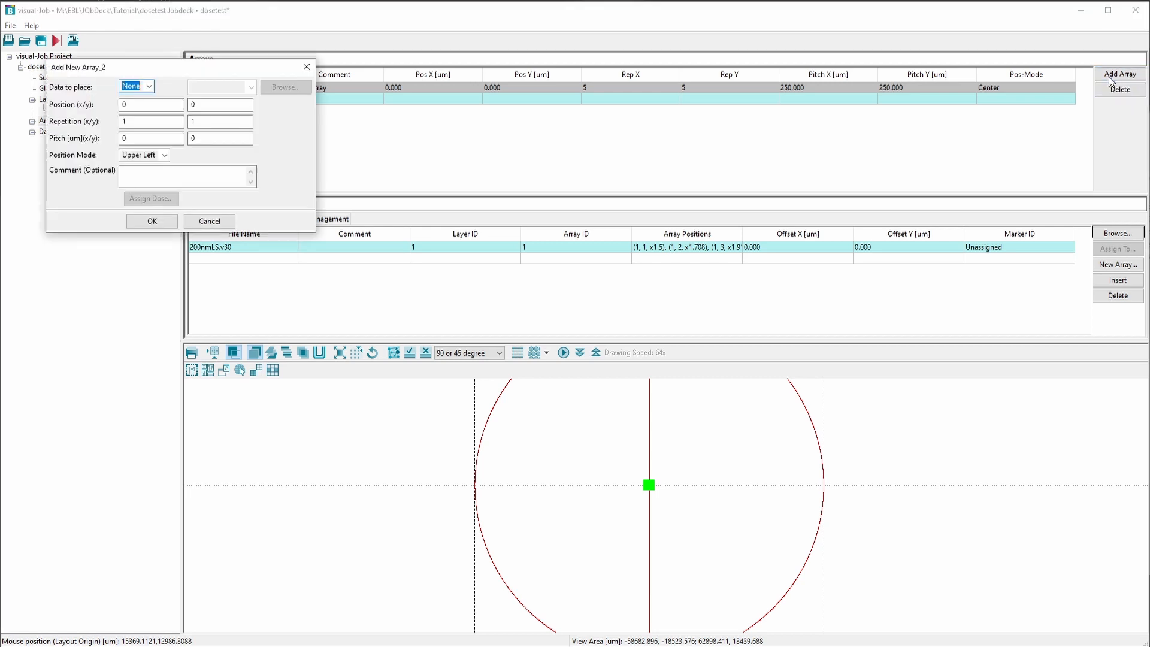
left_click_drag(263, 72, 679, 176)
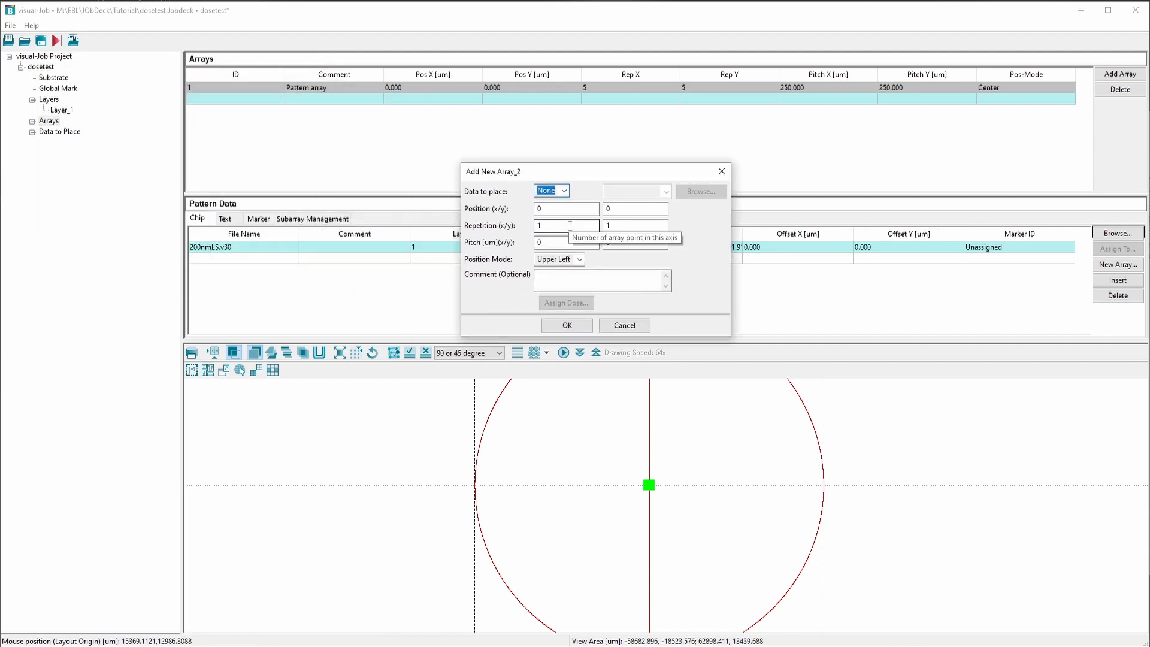
double_click(569, 227)
type("2")
key("Tab")
type("2")
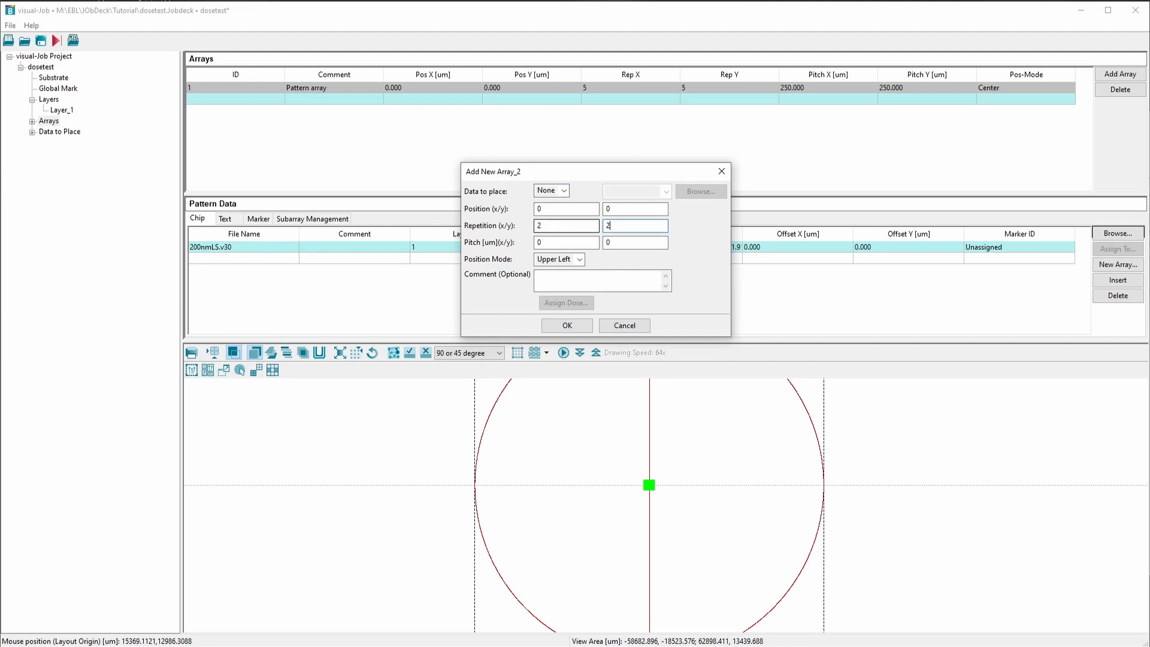
Give the second array a 15000 um pitch in X and Y with Center position mode, and add it
double_click(553, 243)
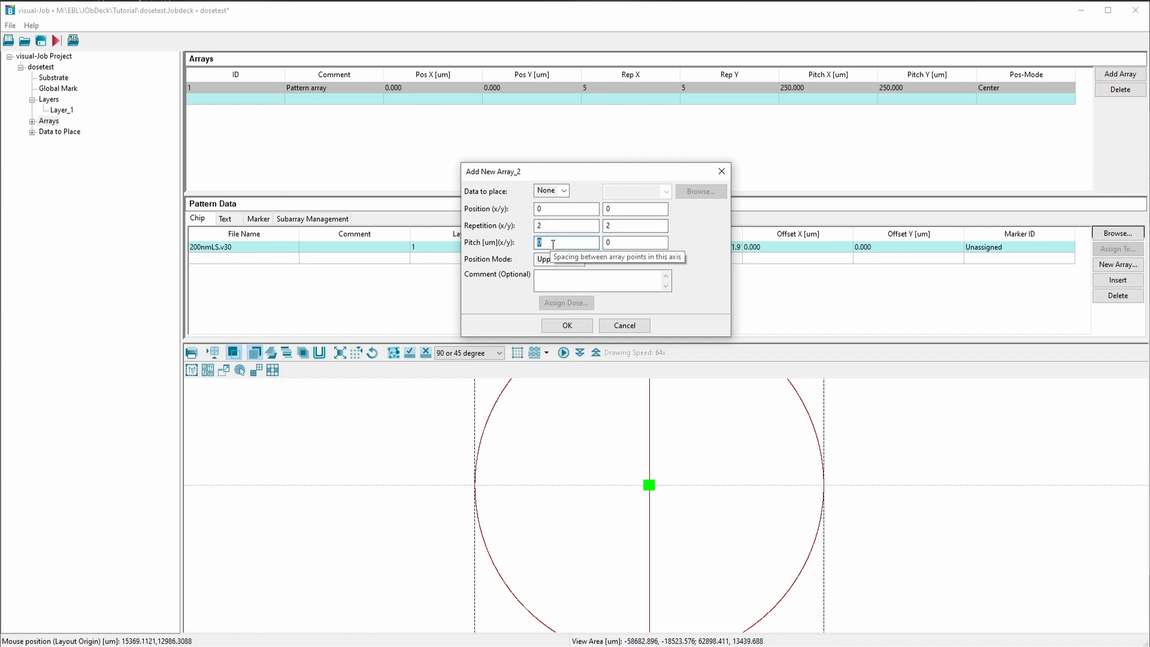
type("15000")
key("Tab")
type("15000")
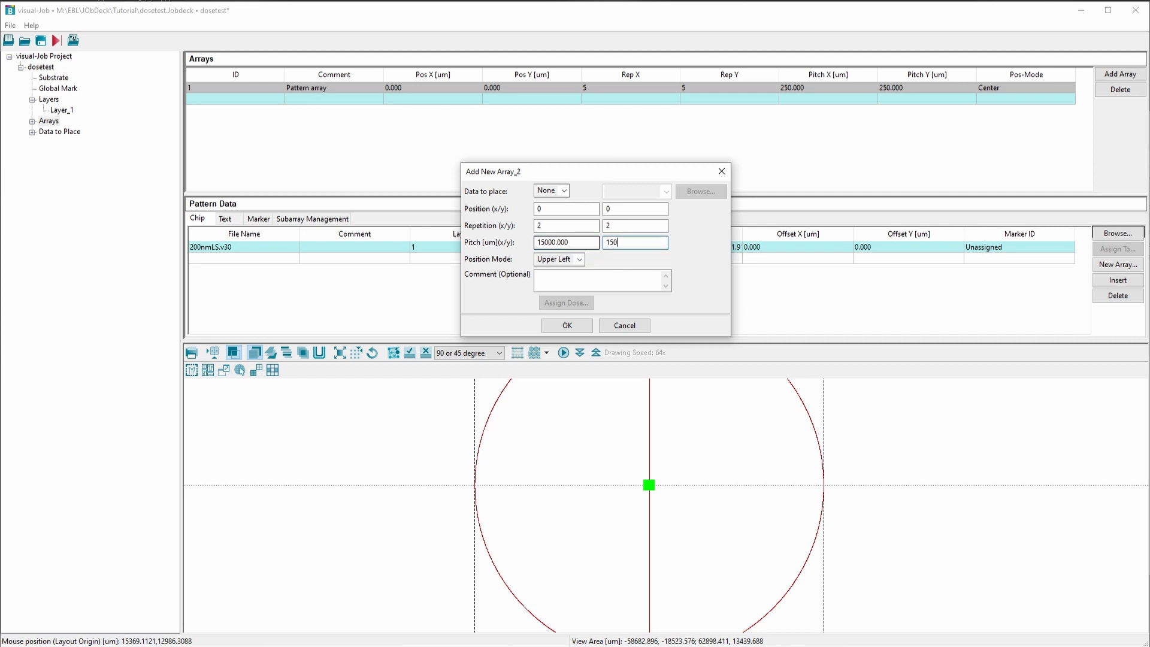
left_click(563, 259)
left_click(568, 281)
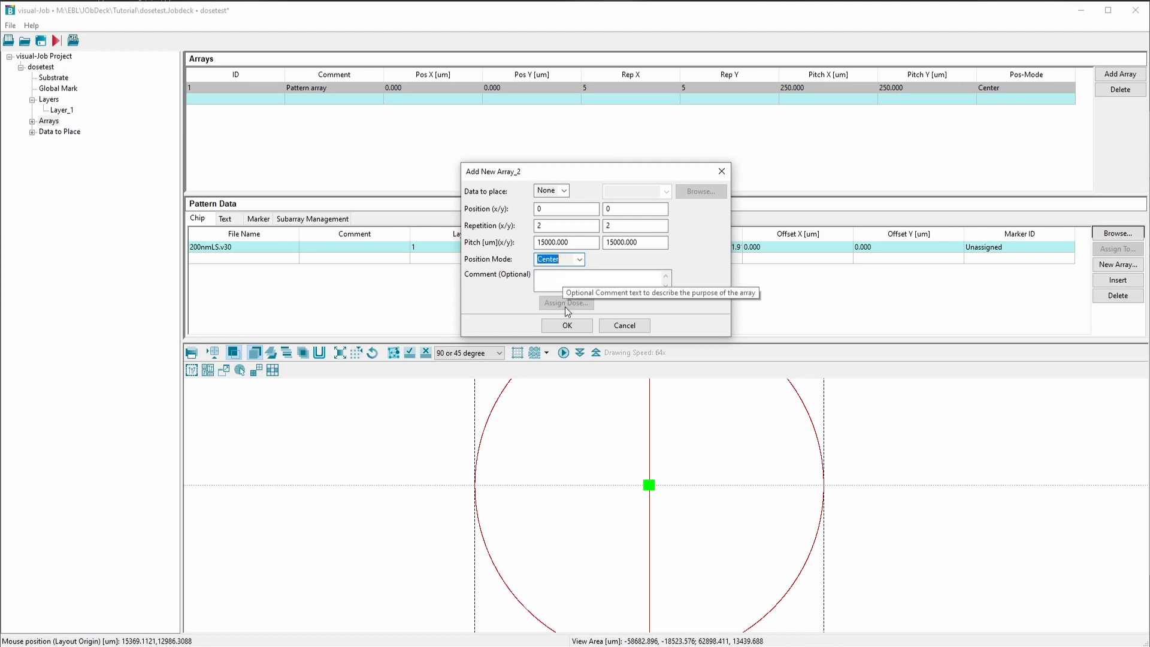
left_click(567, 326)
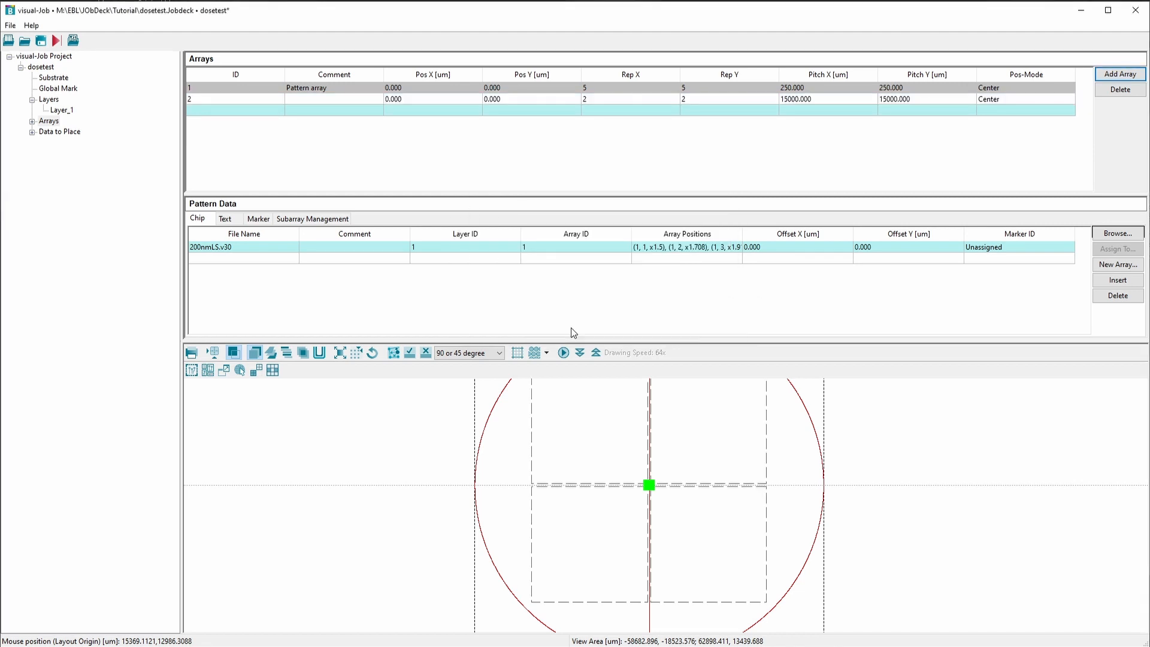
Define array 1 as a subarray with array 2 as its parent
scroll(638, 478, "down", 1)
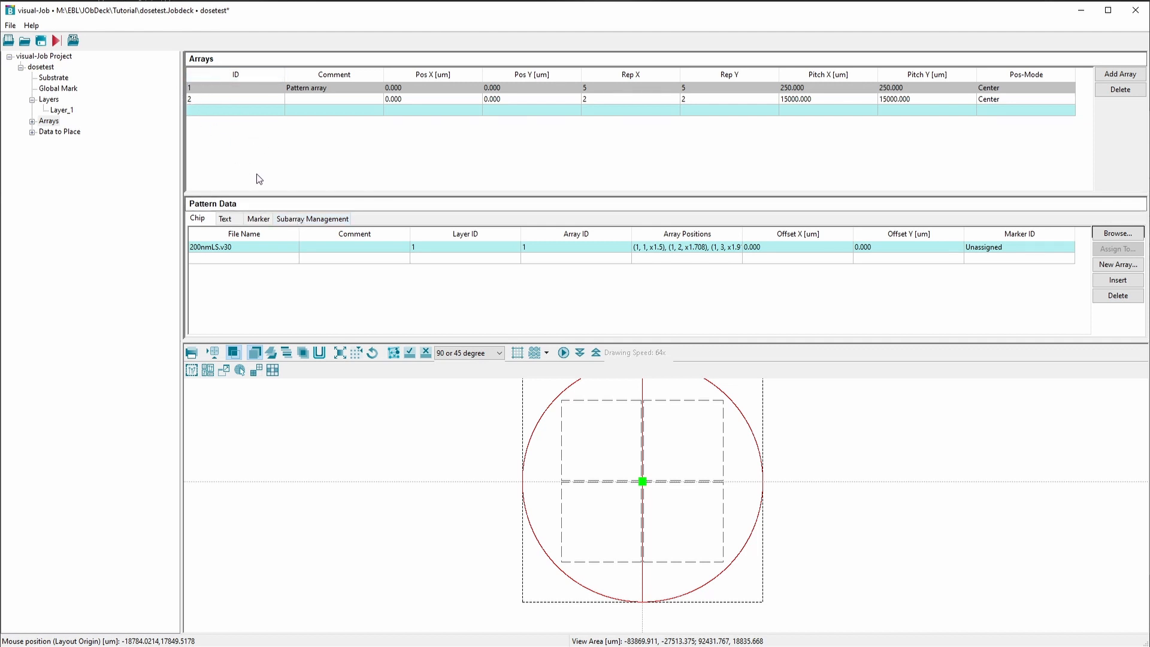
left_click(308, 219)
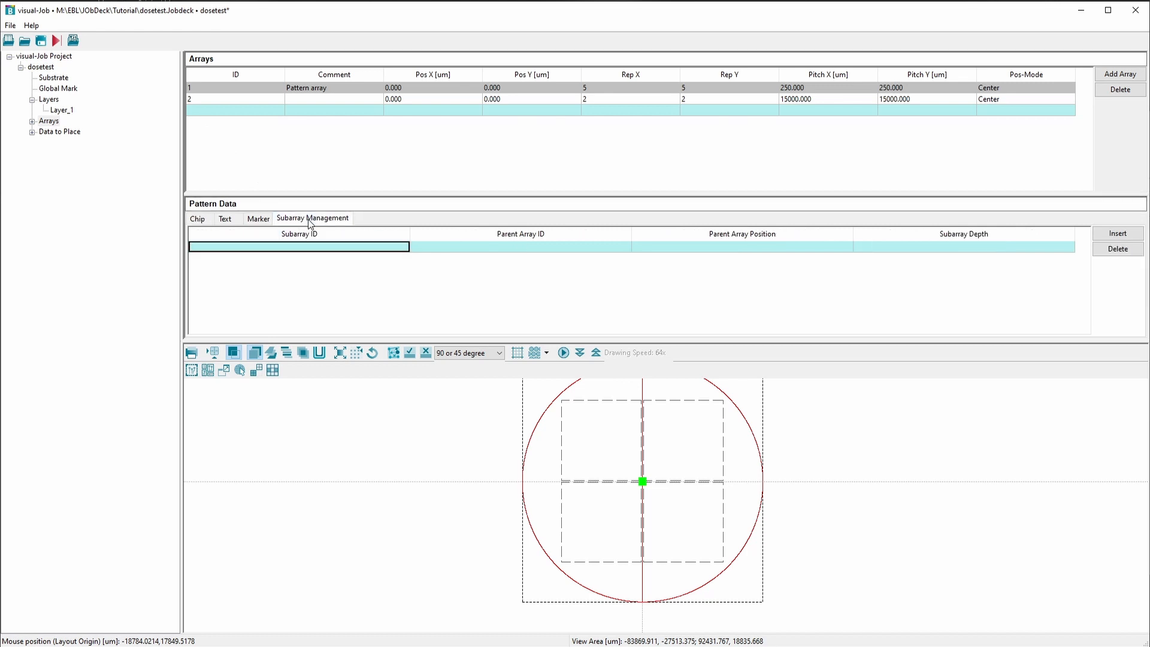
left_click(399, 247)
left_click(404, 248)
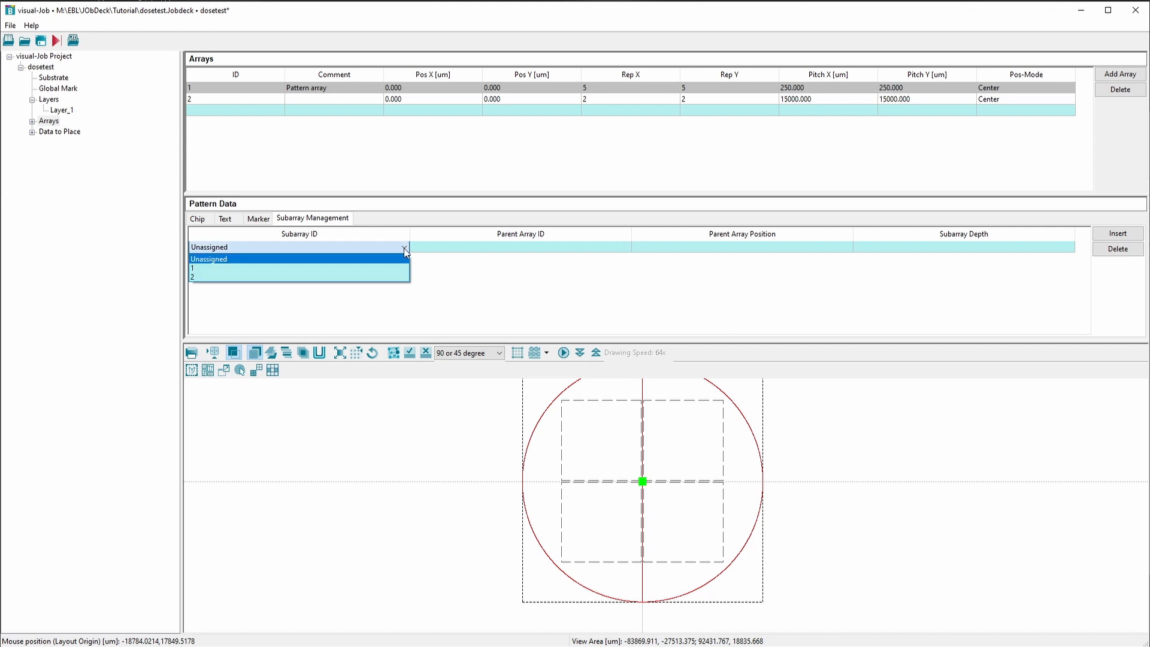
left_click(379, 268)
left_click(476, 247)
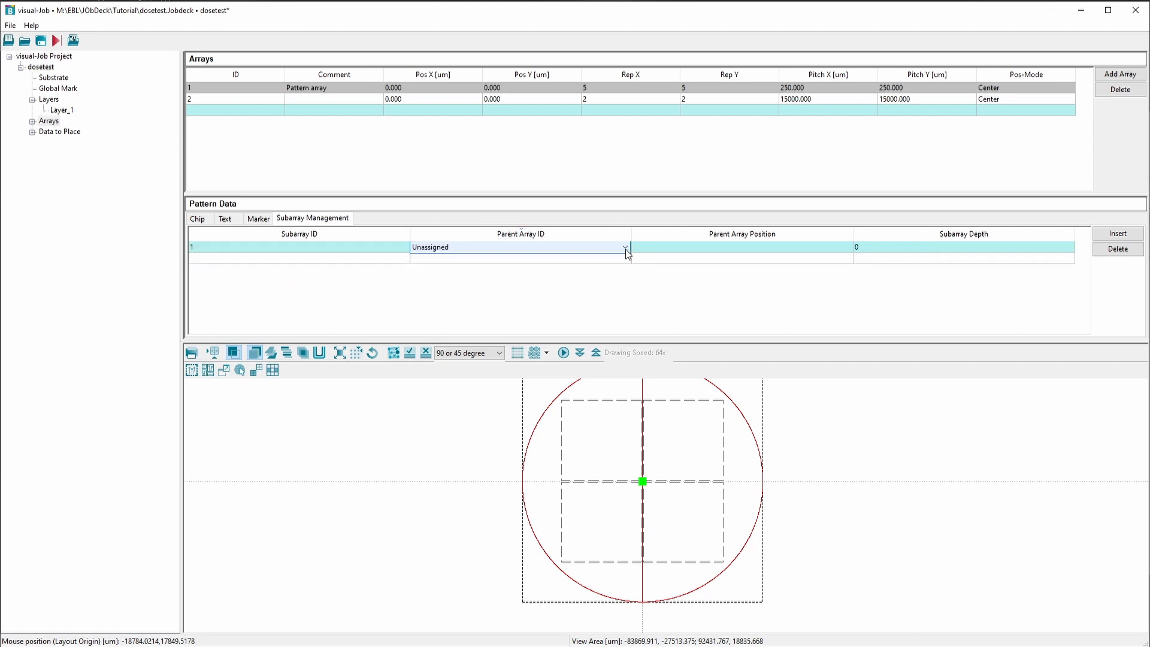
left_click(624, 248)
left_click(575, 277)
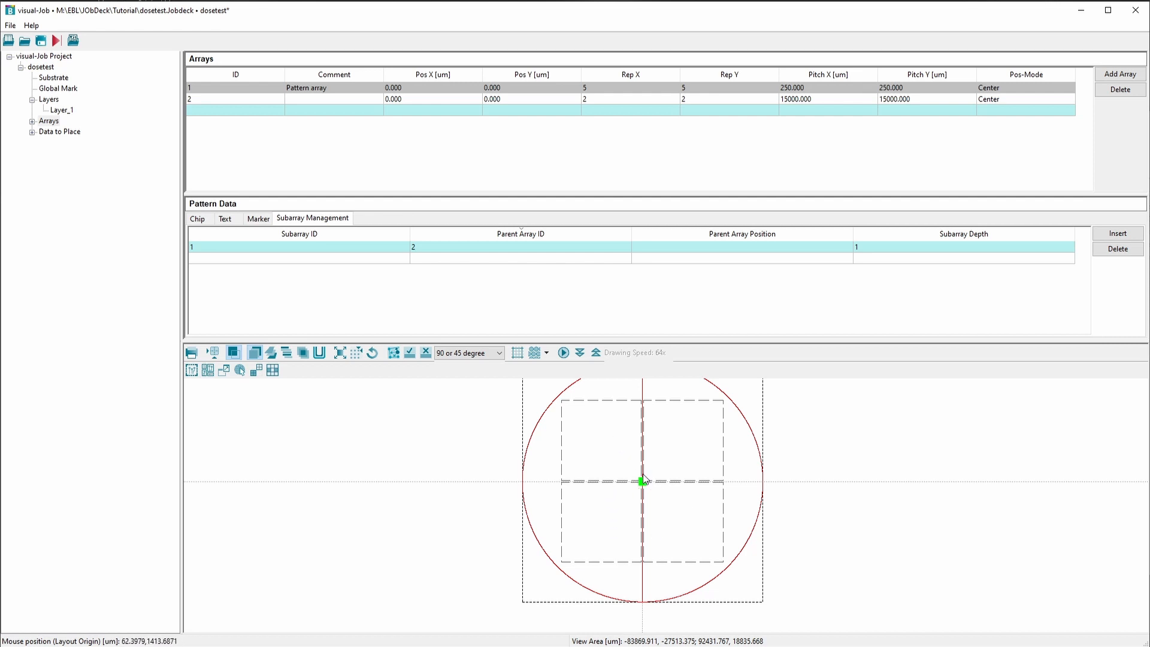
Set the subarray's parent array position to (*,*) so it is placed at every position of array 2
left_click(720, 246)
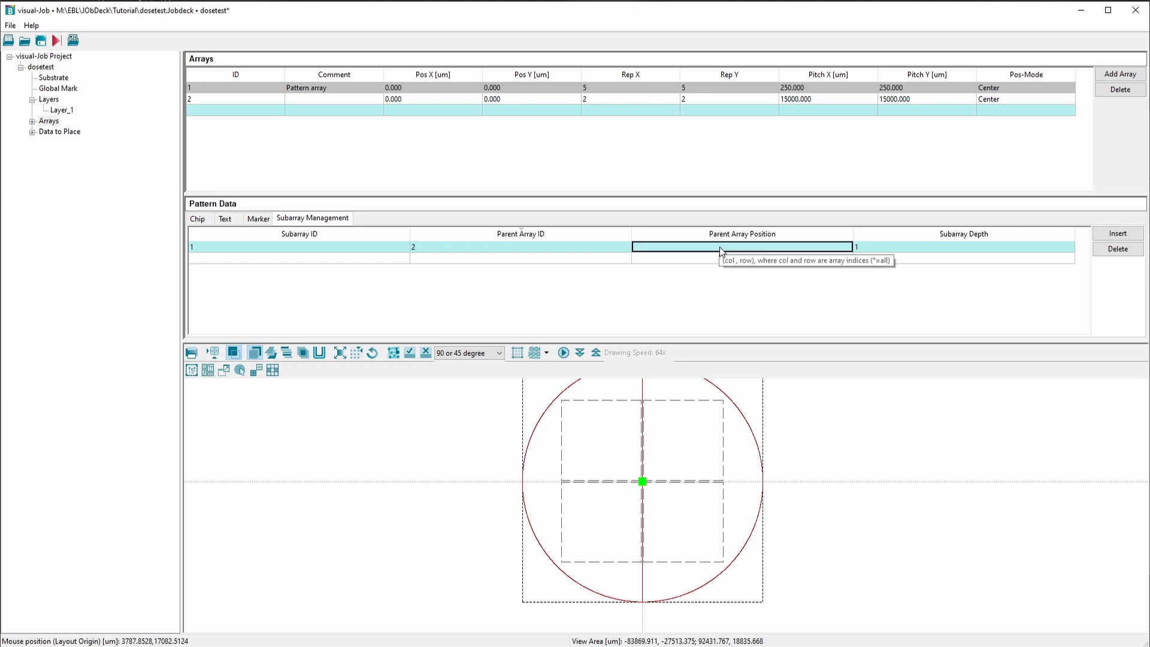
left_click(720, 247)
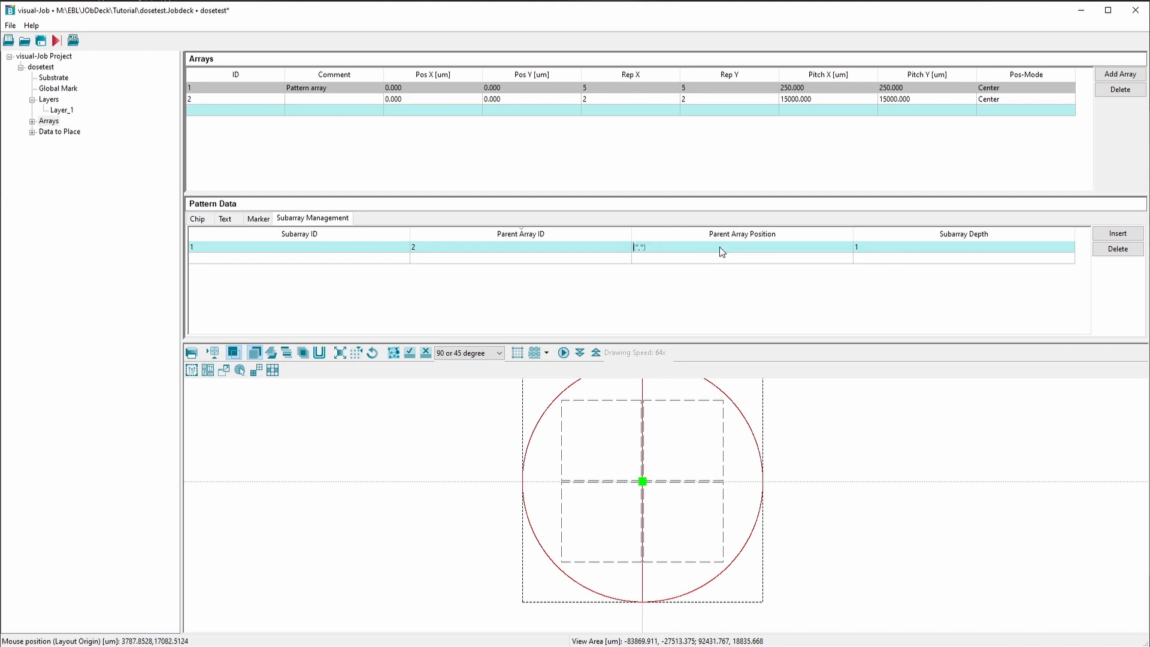
type("(*,*")
key("Return")
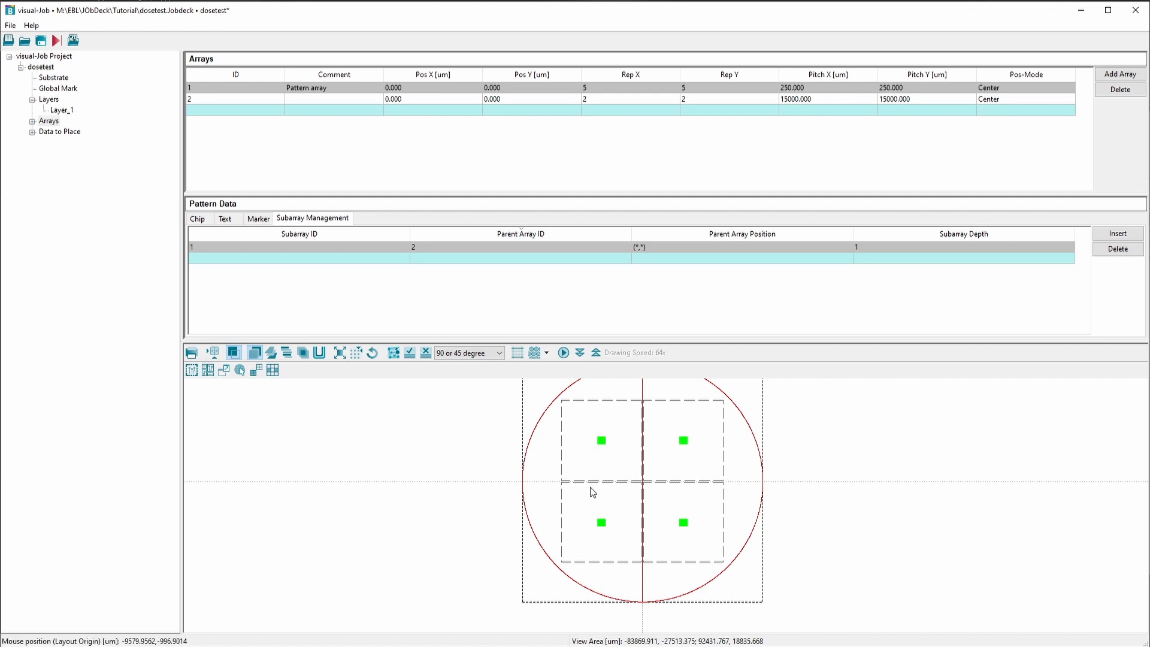
Add a text entry reading DOSE on layer 1 and assign it to array 1
scroll(602, 440, "up", 5)
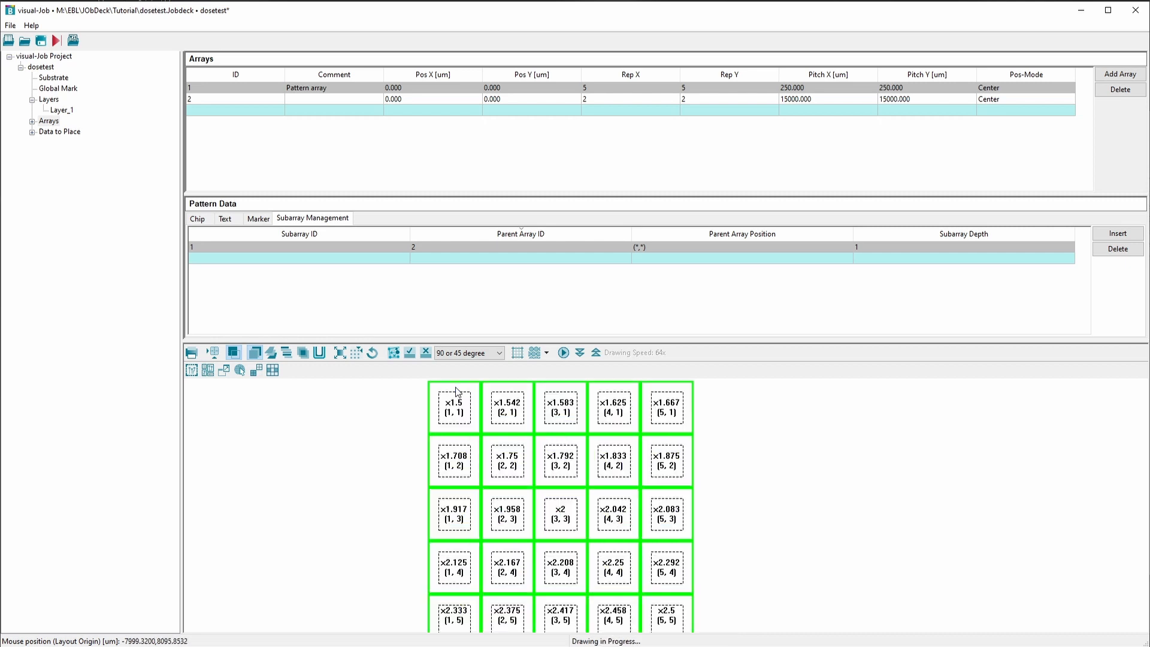
scroll(466, 398, "up", 3)
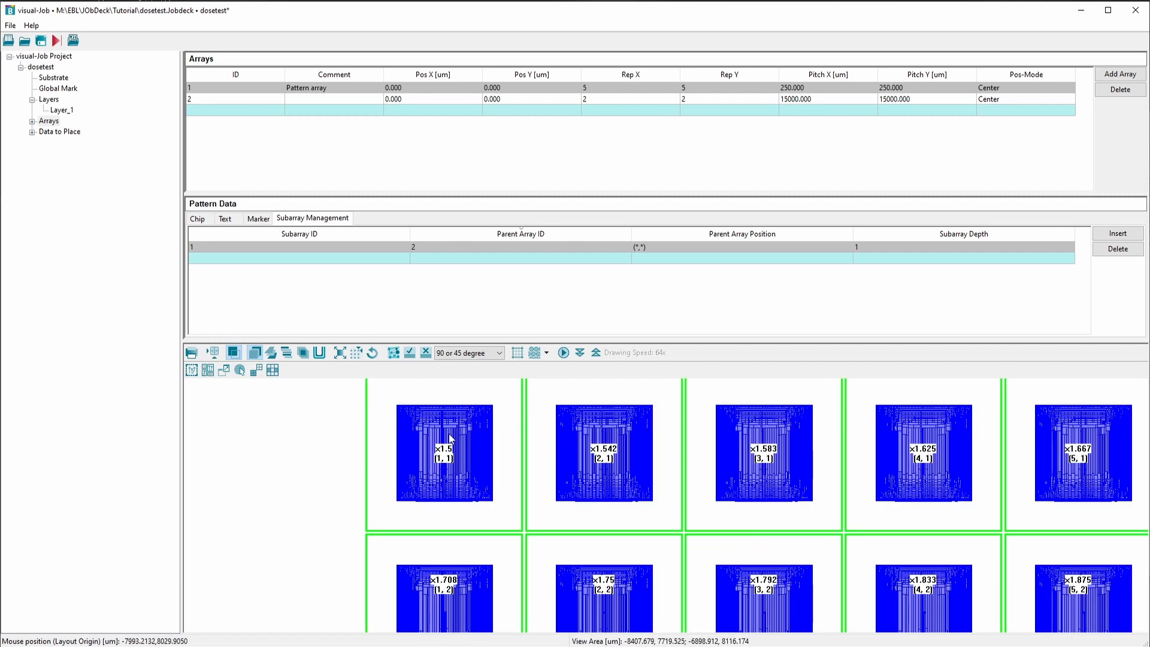
left_click(226, 220)
left_click(255, 247)
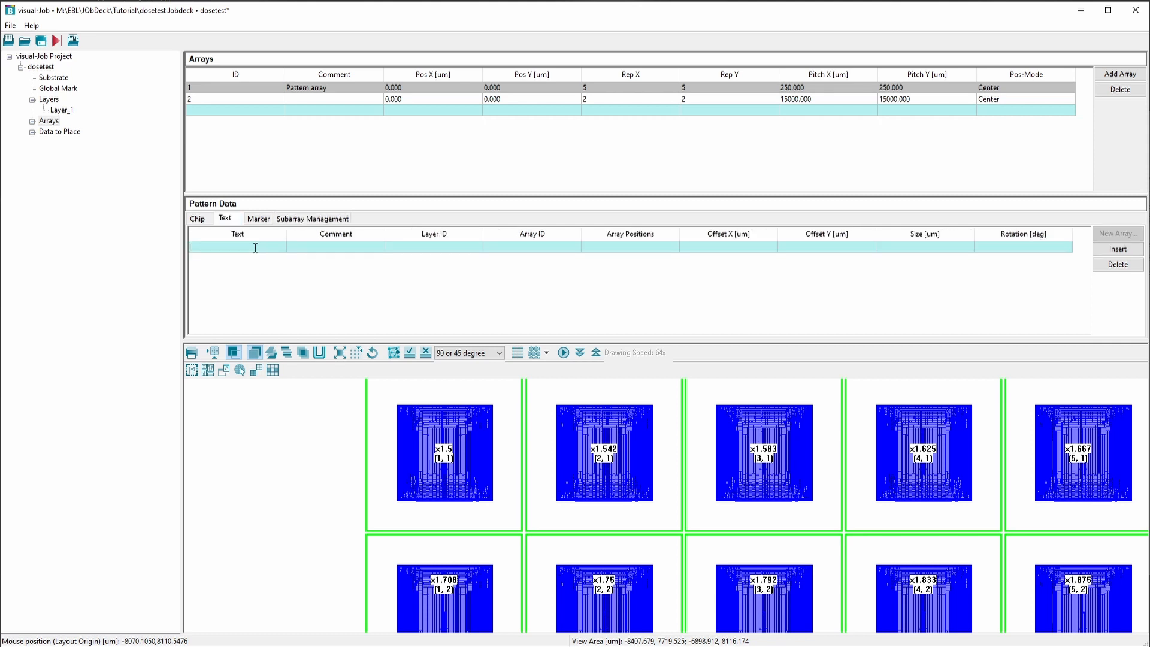
type("DOSE")
left_click(524, 248)
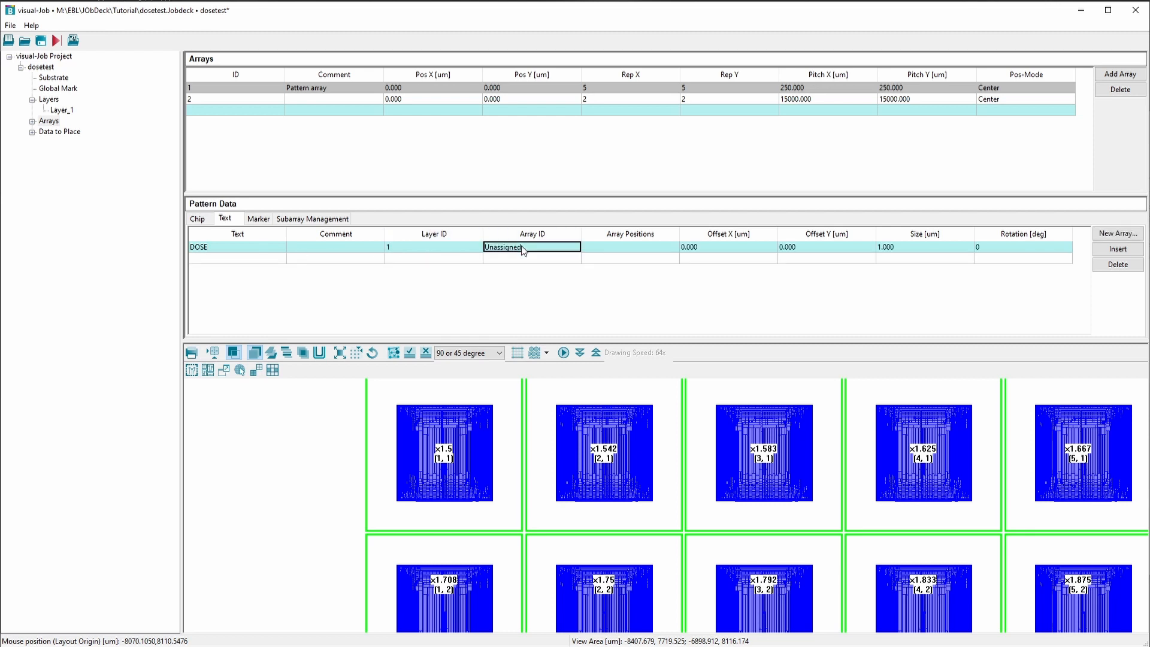
left_click(568, 248)
left_click(575, 247)
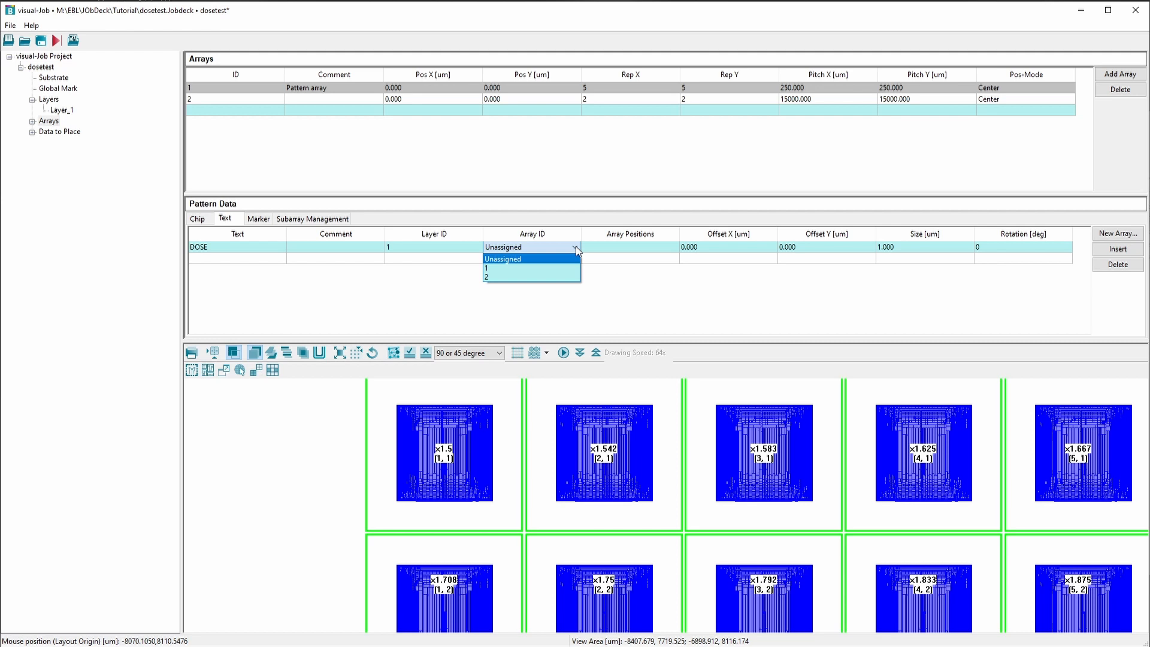
left_click(499, 269)
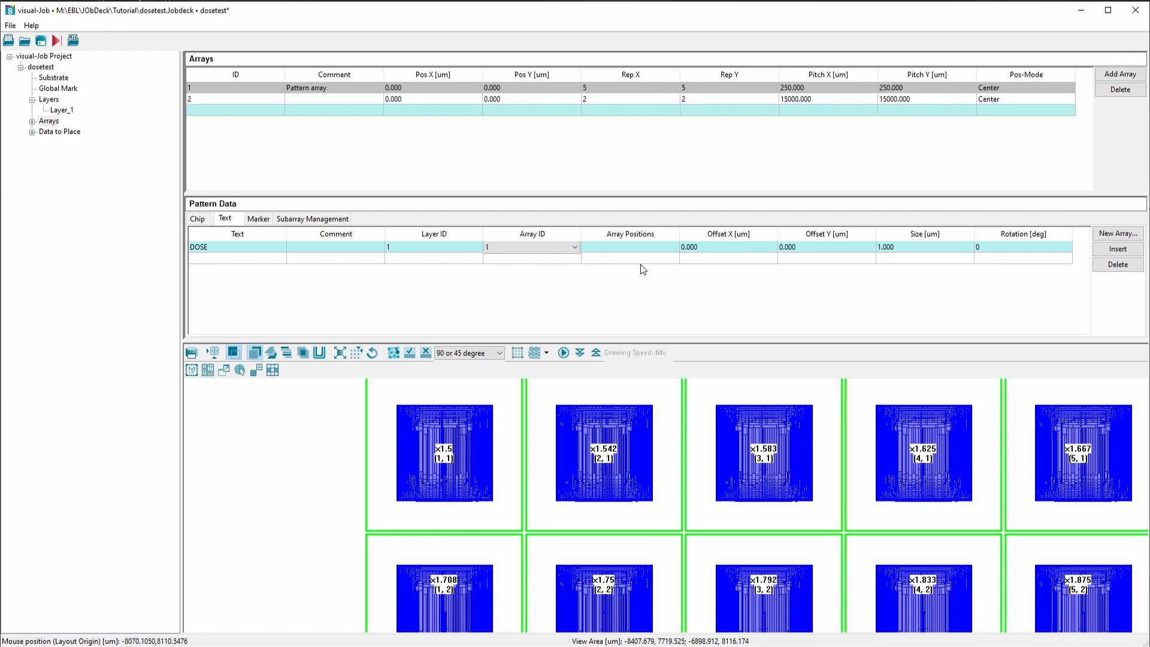
Set the DOSE text's array positions to (*,*) so it is placed in every cell
left_click(639, 248)
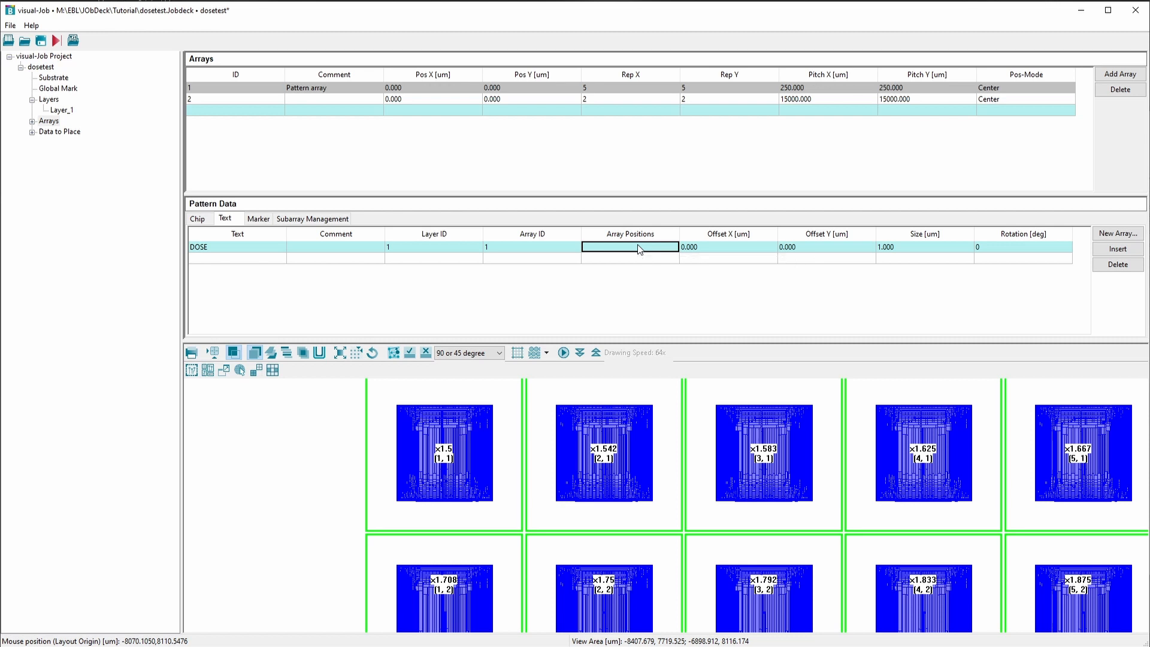
type("(*")
key("BackSpace")
type(")")
key("Return")
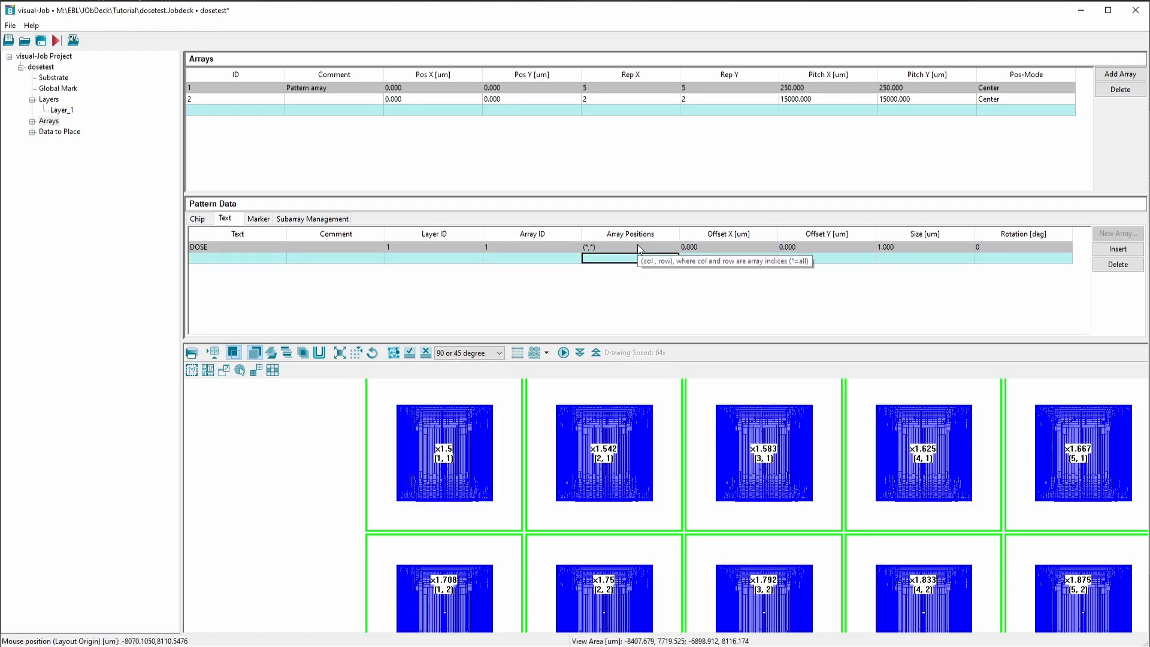
Set the size of the DOSE text to 20 um
left_click(910, 247)
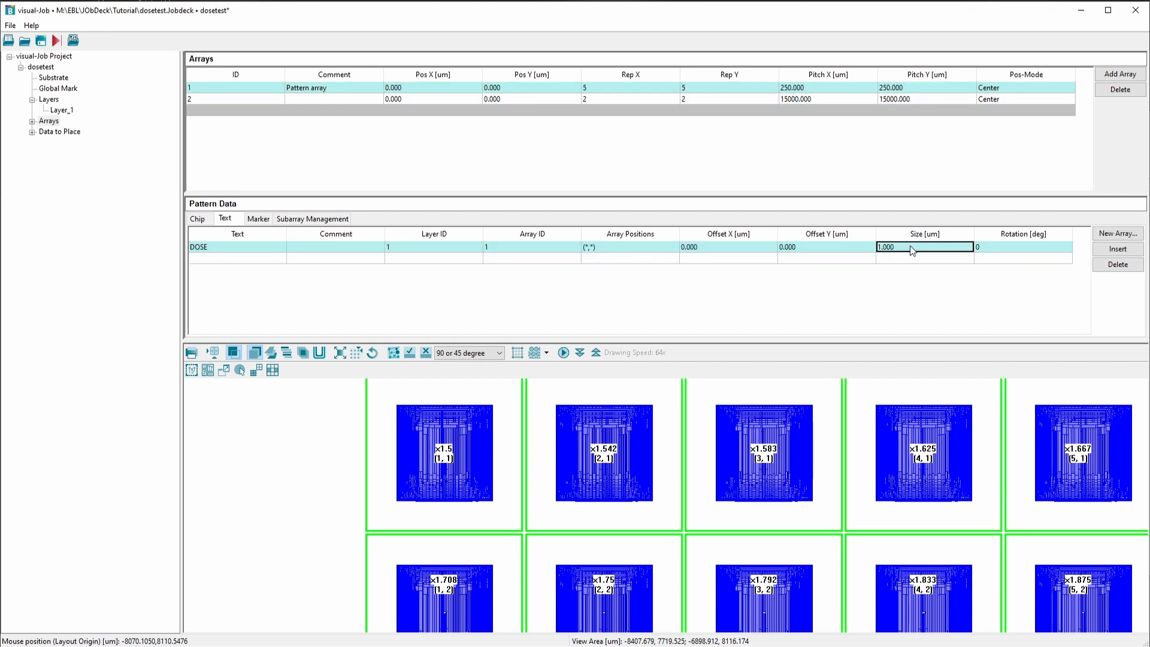
left_click(911, 251)
type("20")
key("Return")
scroll(503, 454, "up", 2)
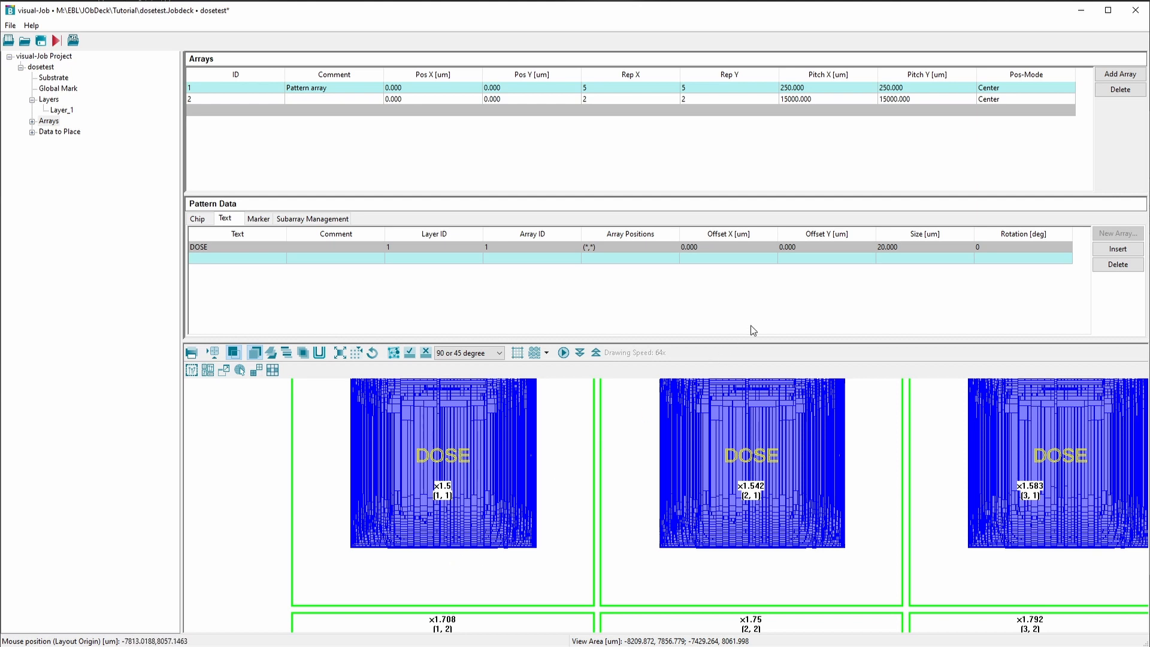
Give the DOSE text a Y offset of -100 um to place it below the pattern
left_click(832, 246)
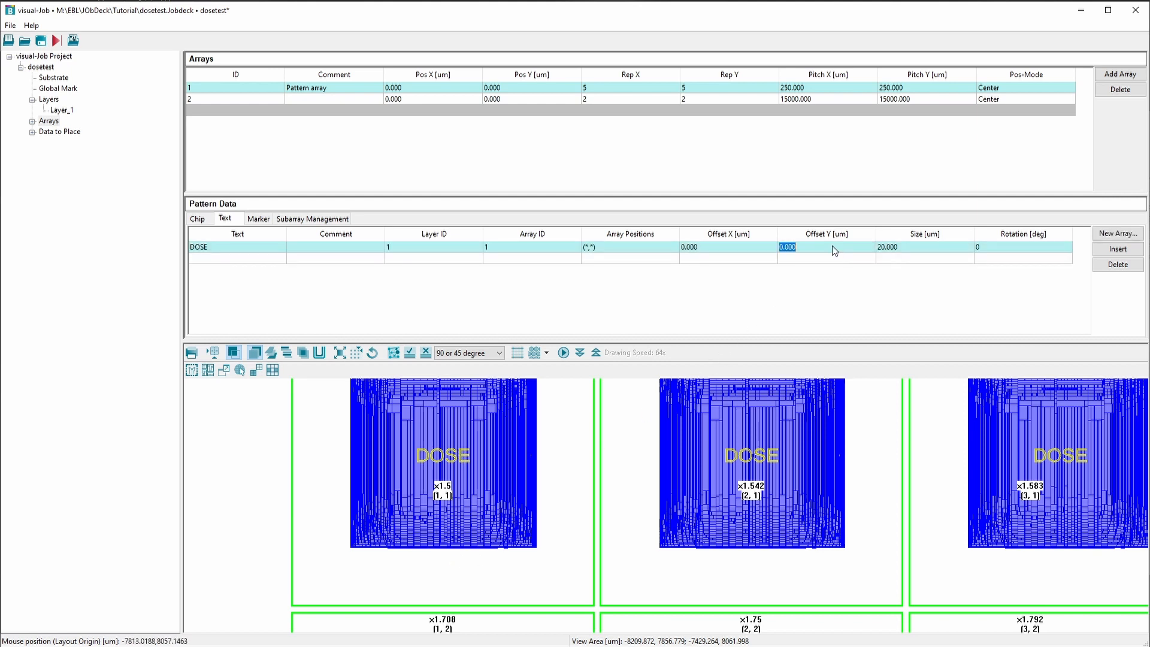
type("-100")
key("Return")
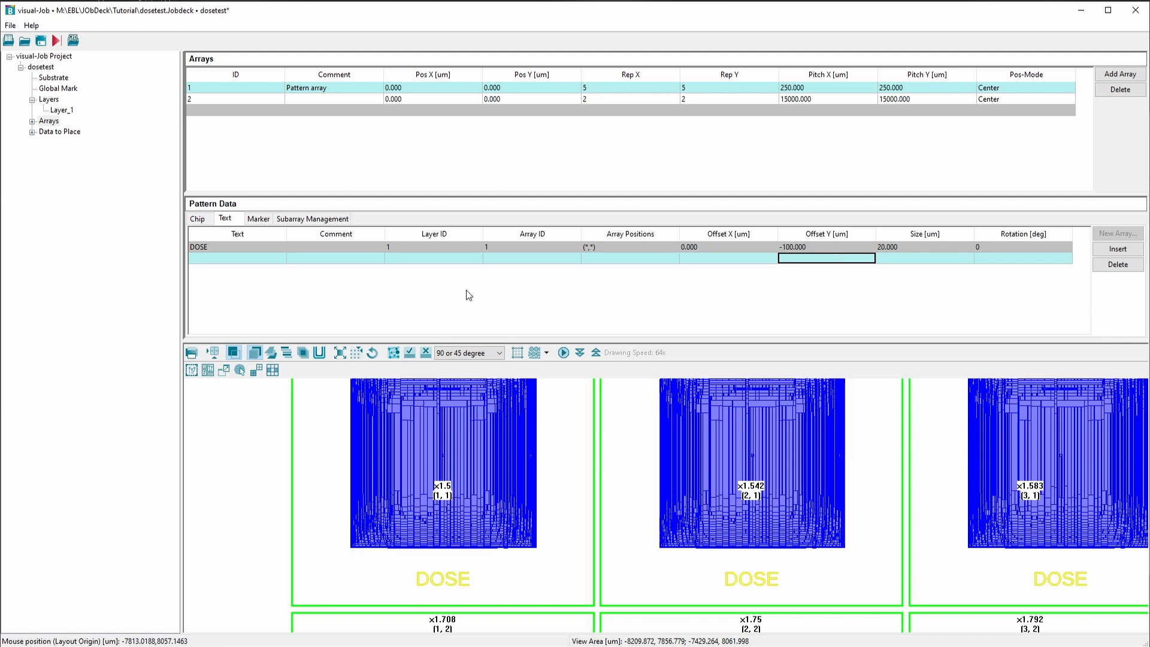
Replace the DOSE text with the variable $DOSE_REL$ to label each cell with its relative dose
left_click(221, 248)
left_click(221, 250)
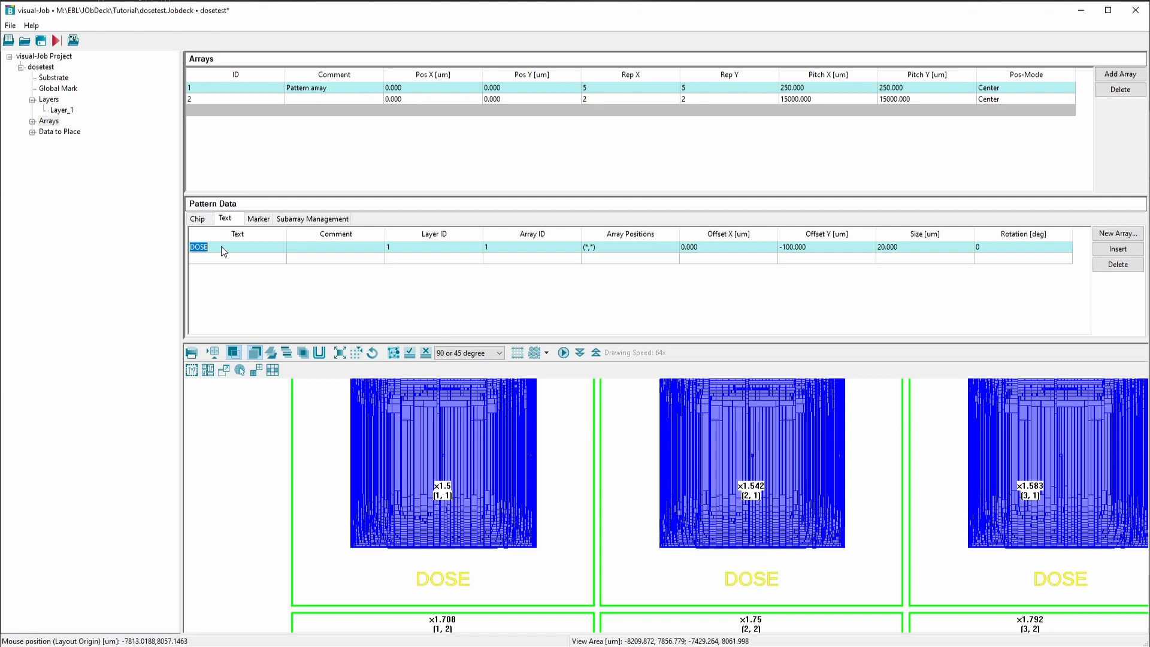
type("$$")
type("DOSE_RE")
type("L$")
key("Return")
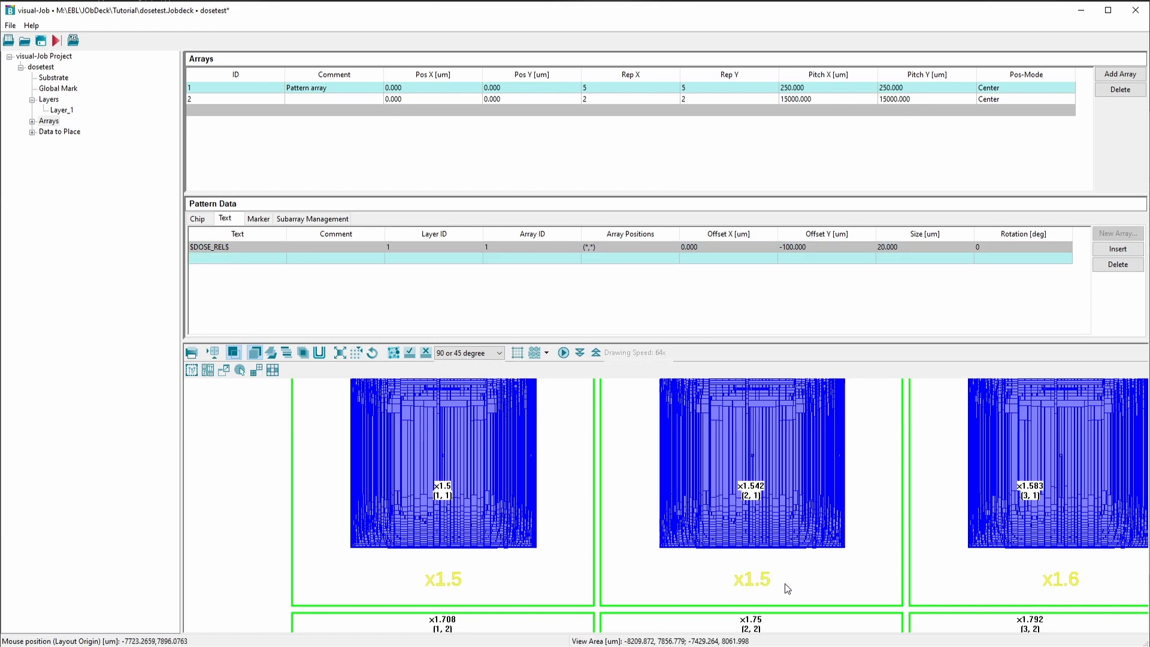
Extend the label variable to $DOSE_REL(3)$ to write the relative dose with three decimals
left_click(226, 249)
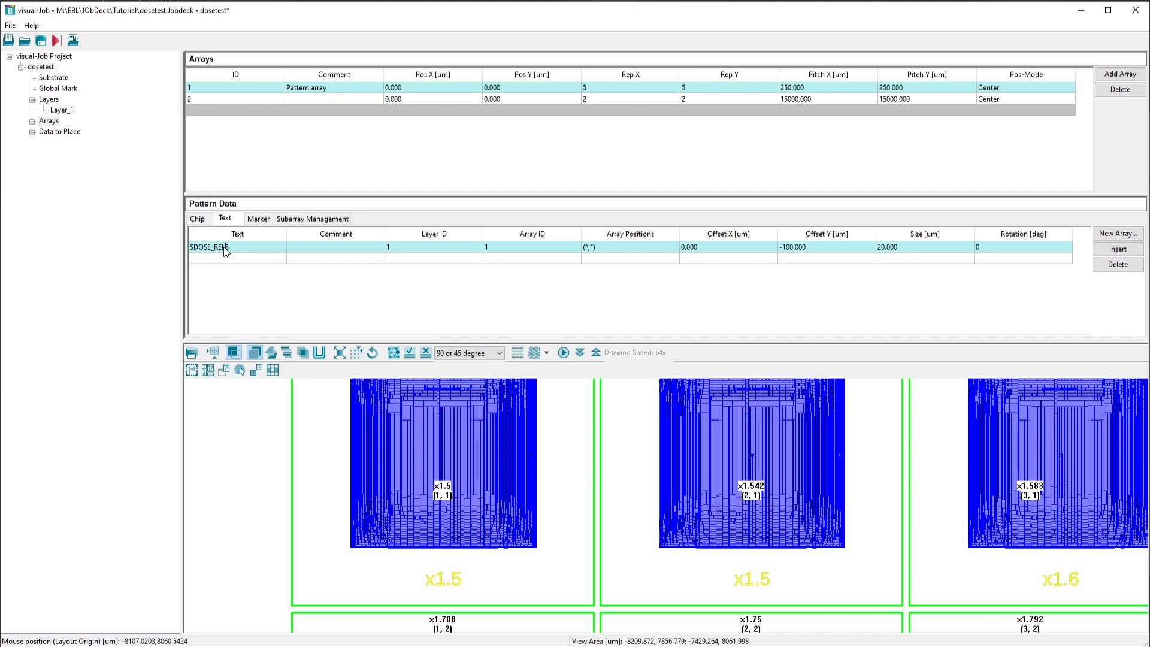
type("(#)")
key("BackSpace")
key("BackSpace")
type("3)")
key("Return")
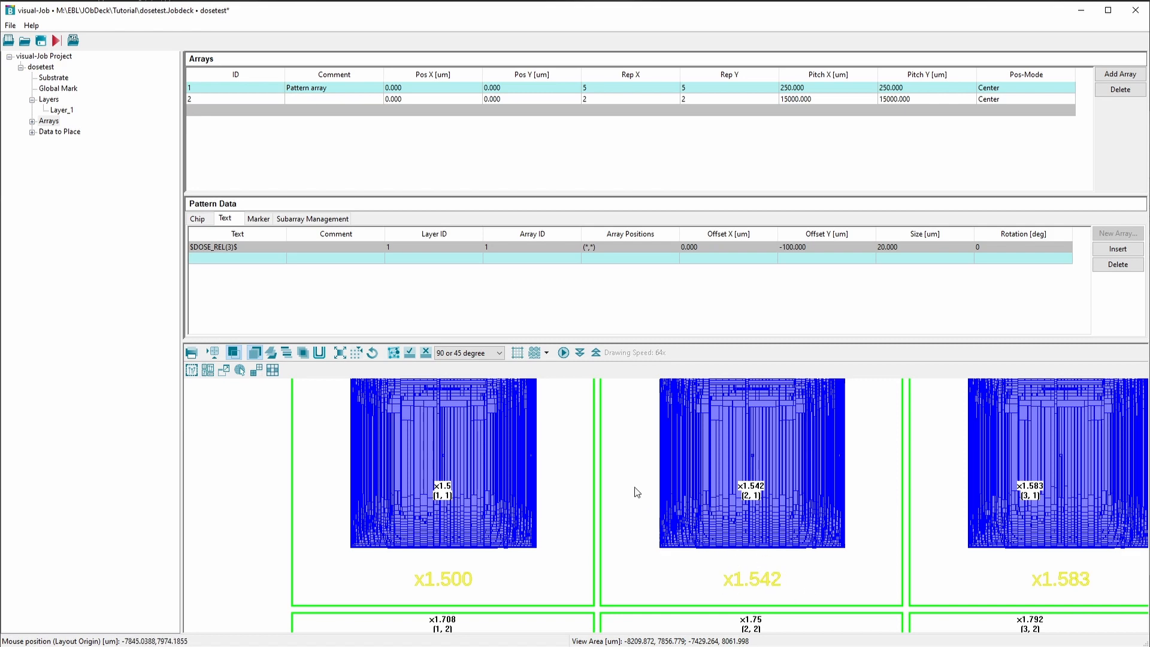
Add a dose factor of 2.5 to the label text by setting its array positions to (*,*,2.5)
scroll(636, 491, "down", 2)
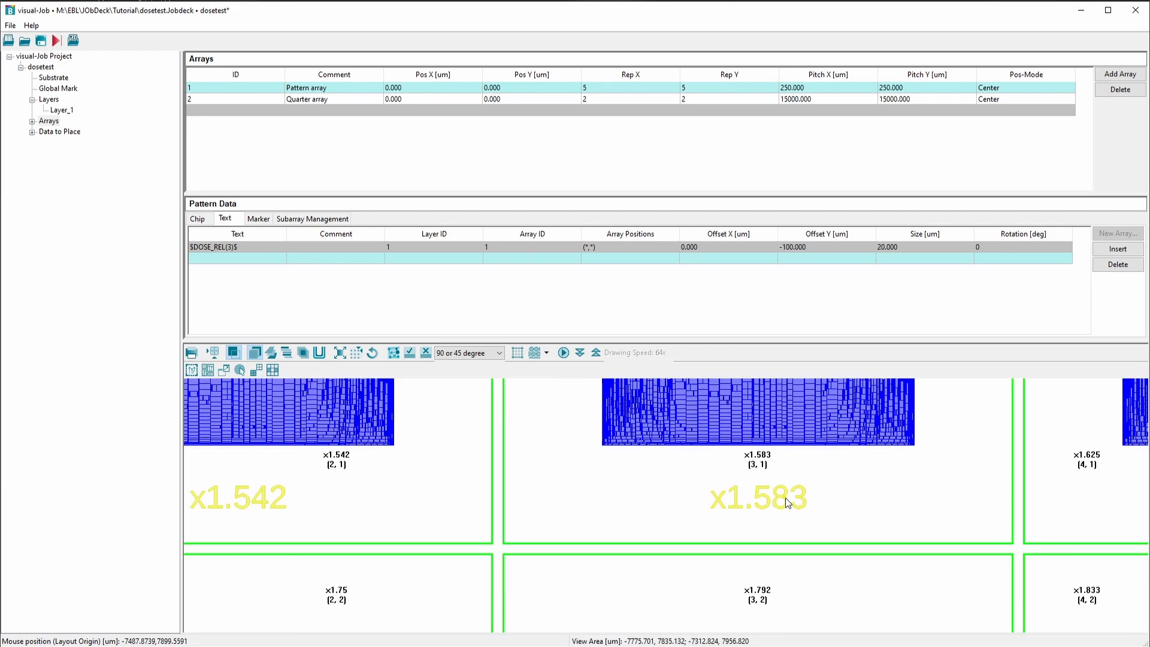
scroll(787, 502, "down", 1)
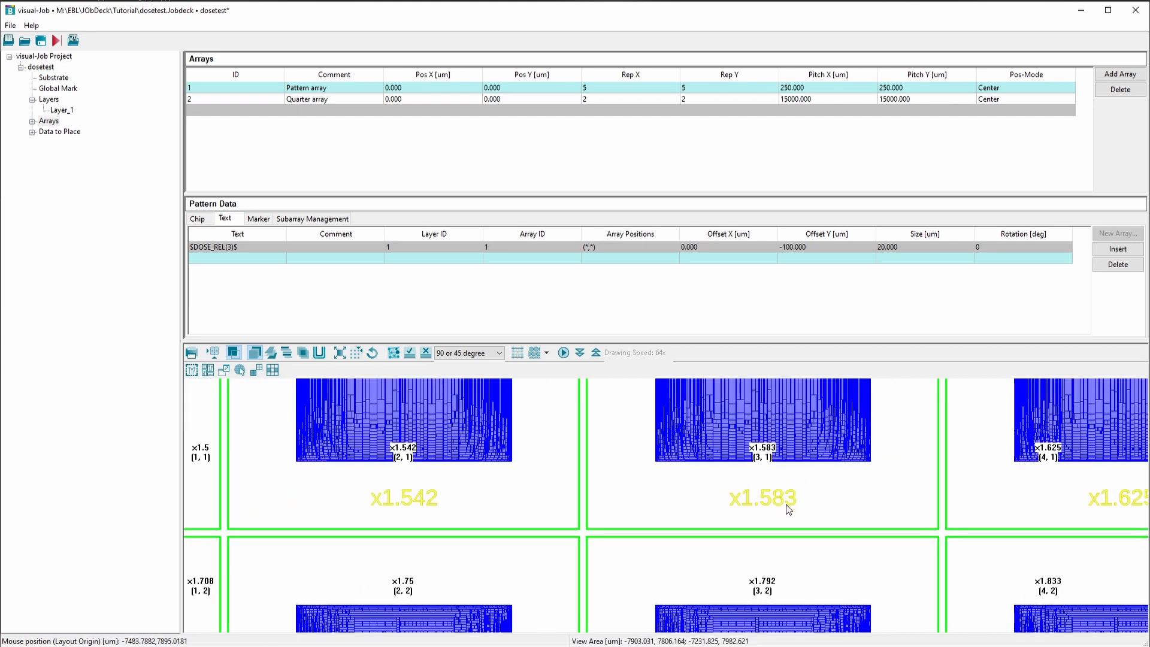
scroll(807, 496, "down", 1)
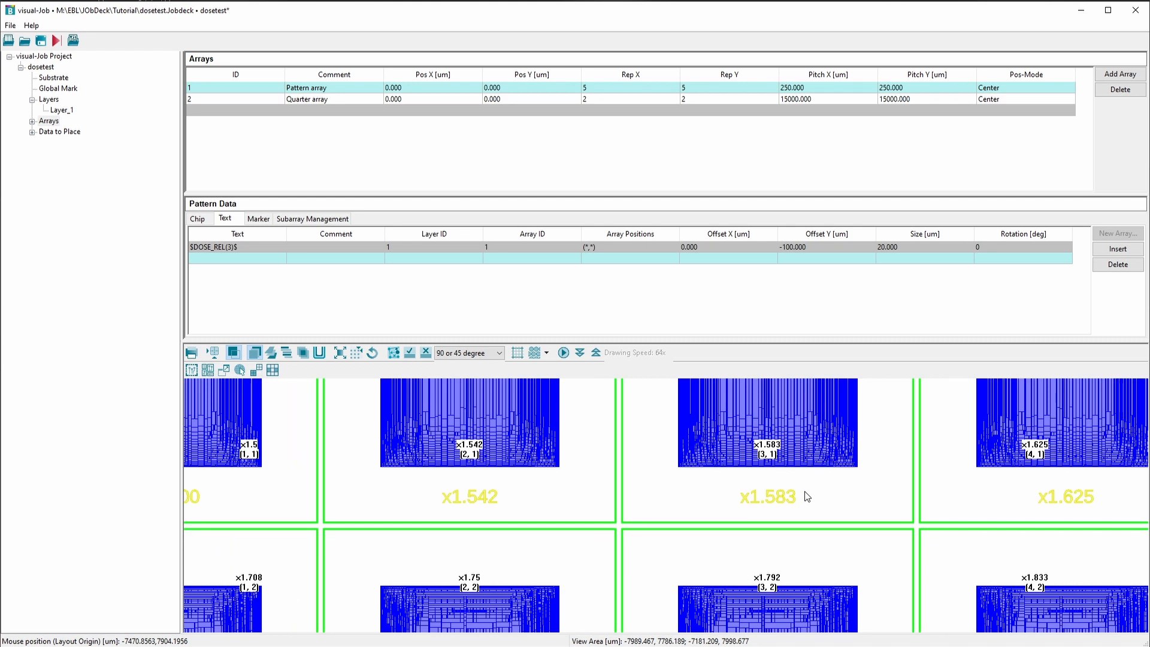
mouse_move(605, 252)
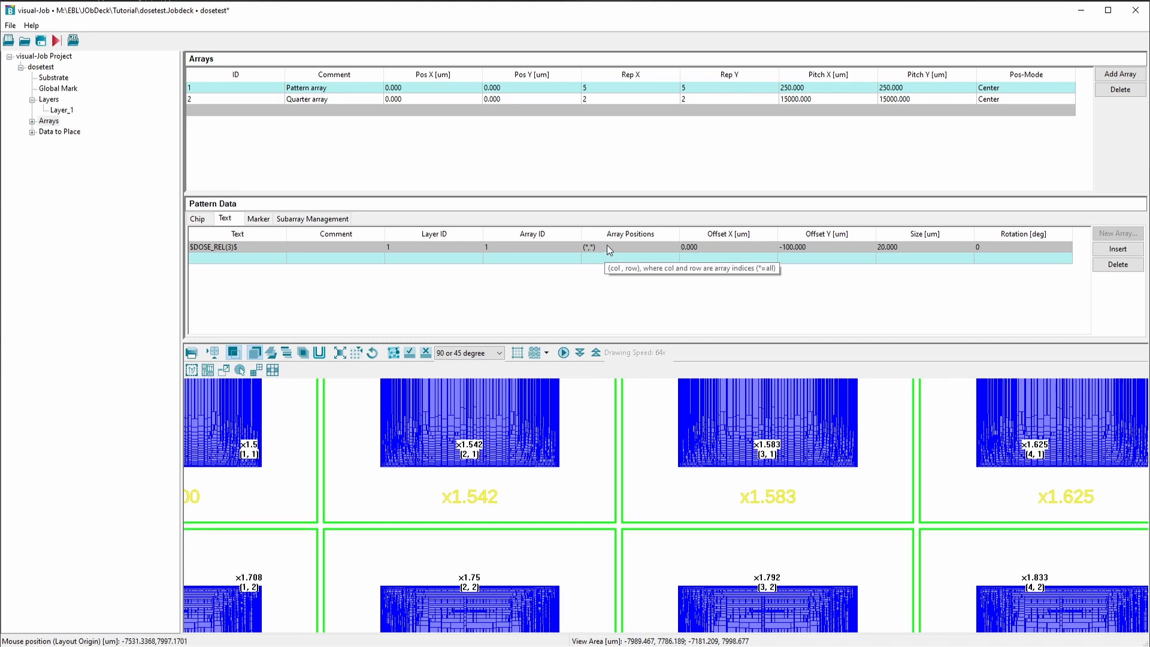
double_click(609, 246)
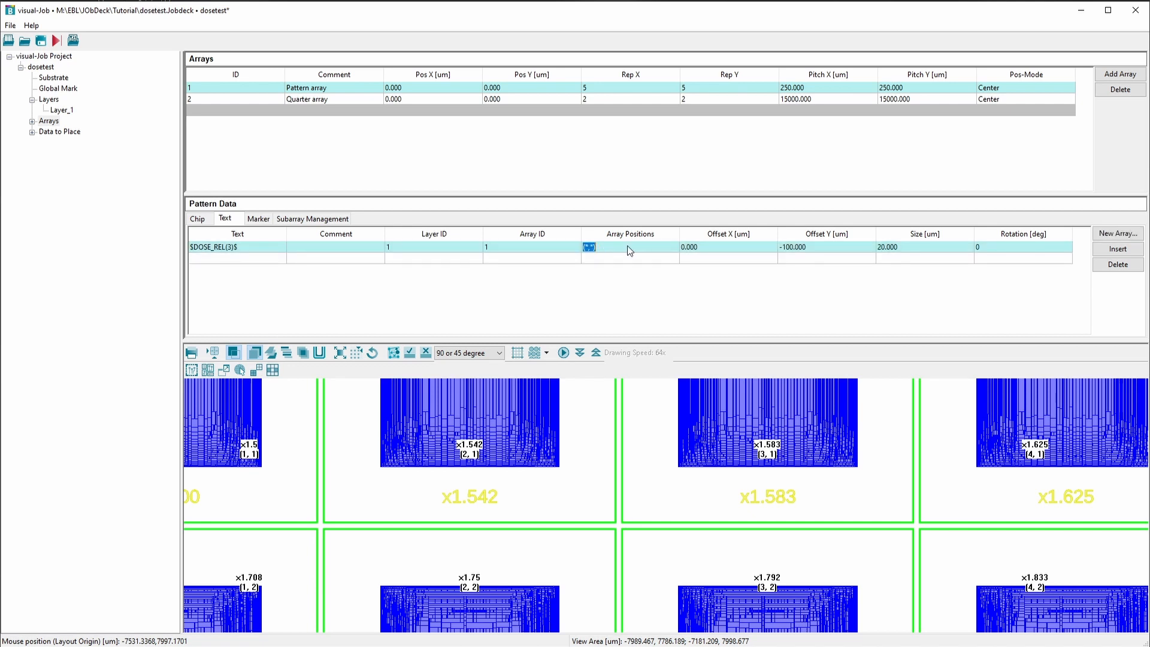
left_click(631, 251)
type(",2.5")
key("Return")
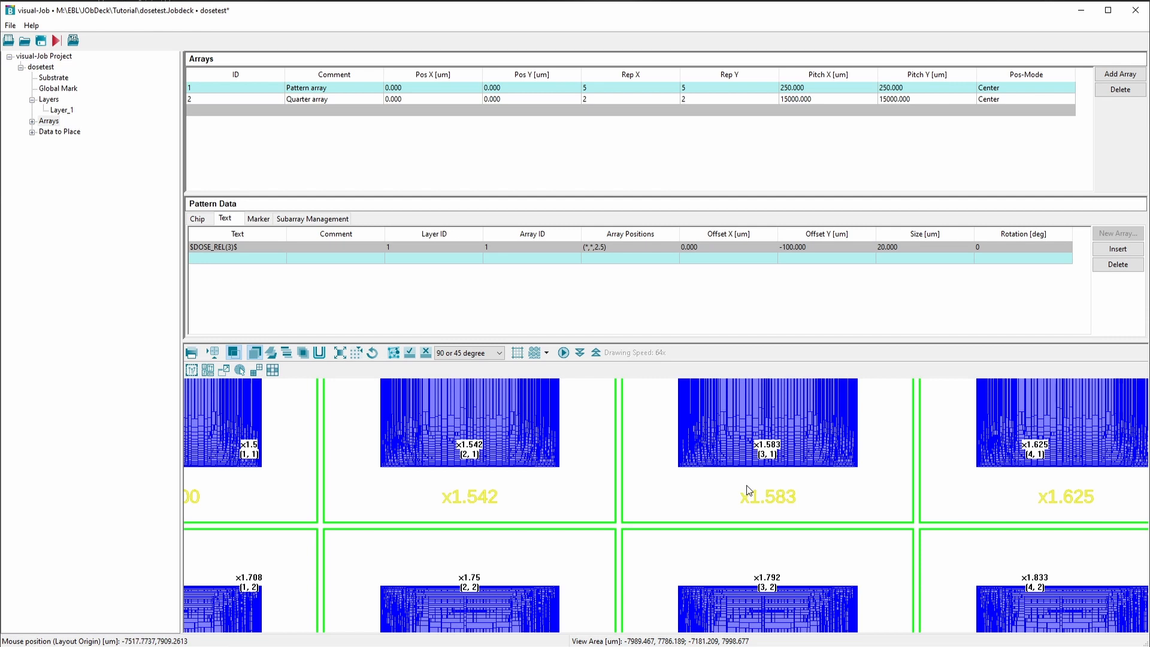
Inspect the label and pattern doses with the layout coloured by dose, and return to Color by Layout
left_click(320, 353)
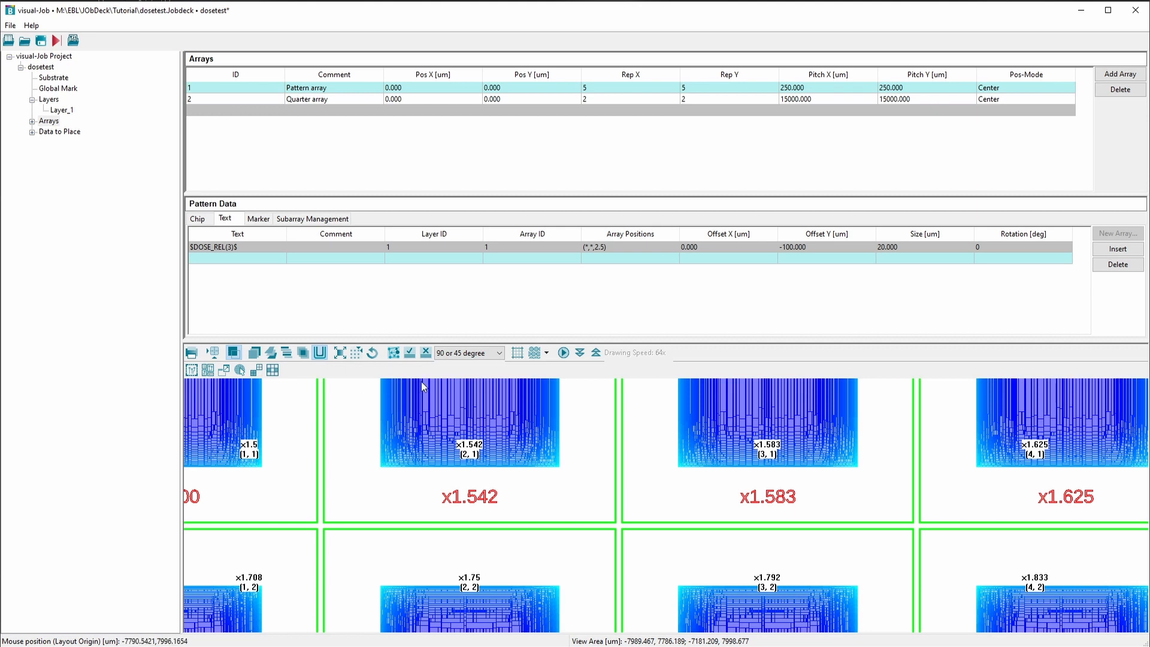
left_click(319, 355)
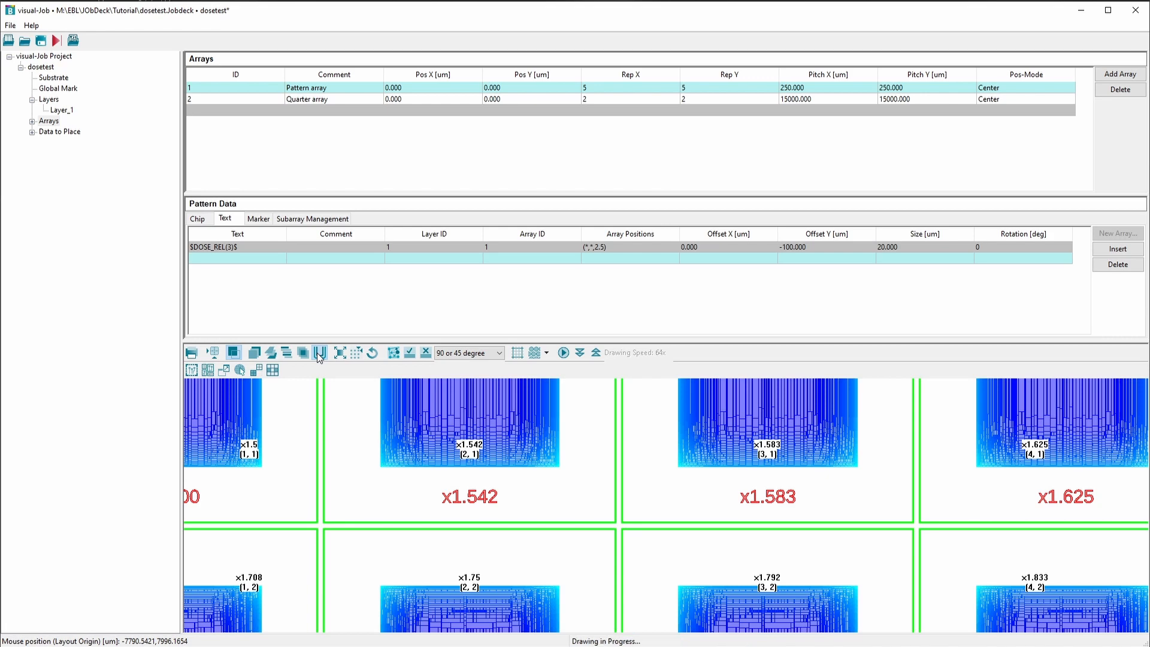
left_click(255, 353)
scroll(538, 471, "down", 3)
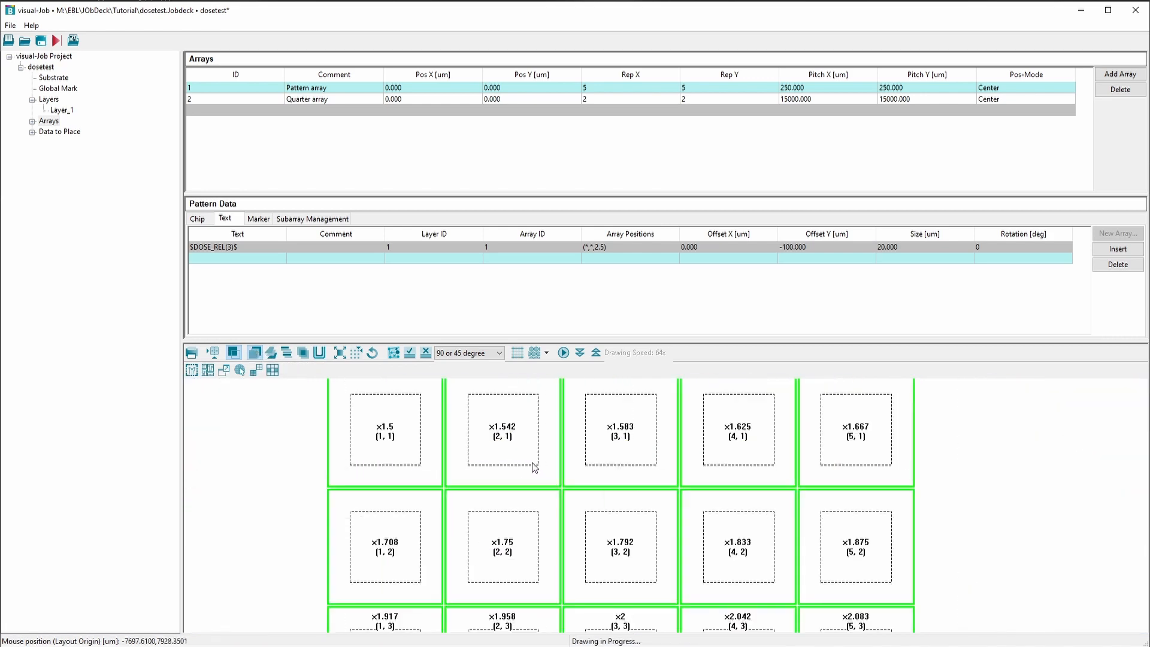
scroll(542, 466, "down", 2)
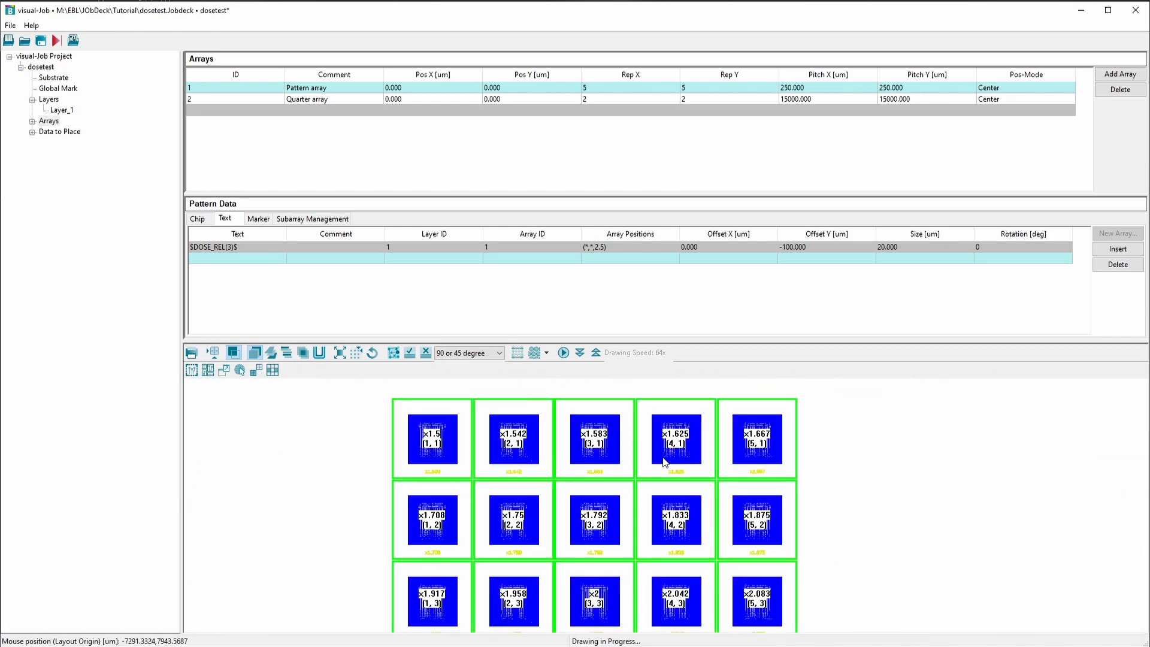
scroll(658, 466, "down", 3)
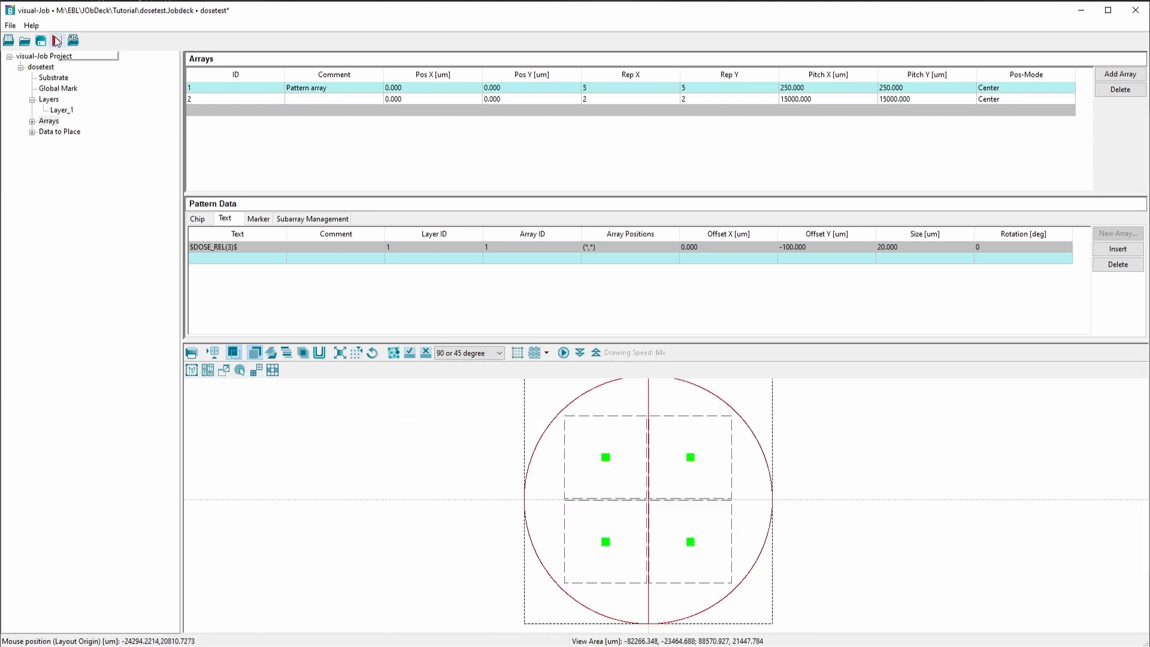
Generate the job deck and review the jdi, sdf, jdf and v30 files listed in the log
left_click(58, 41)
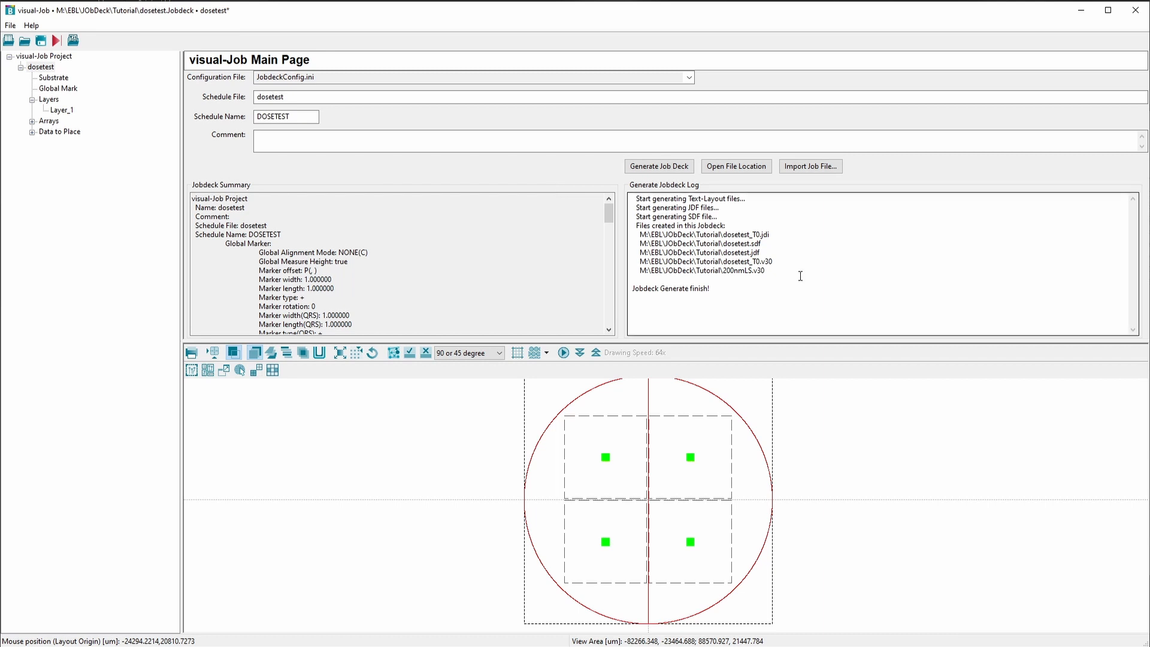
left_click_drag(773, 270, 639, 272)
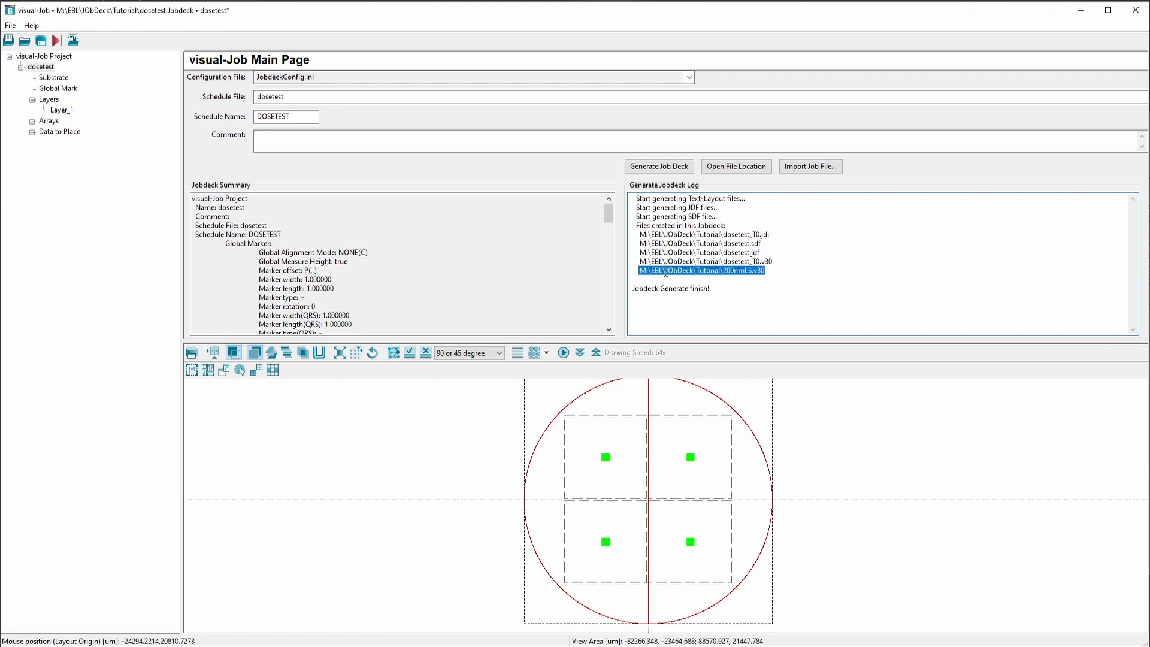
left_click_drag(779, 261, 645, 262)
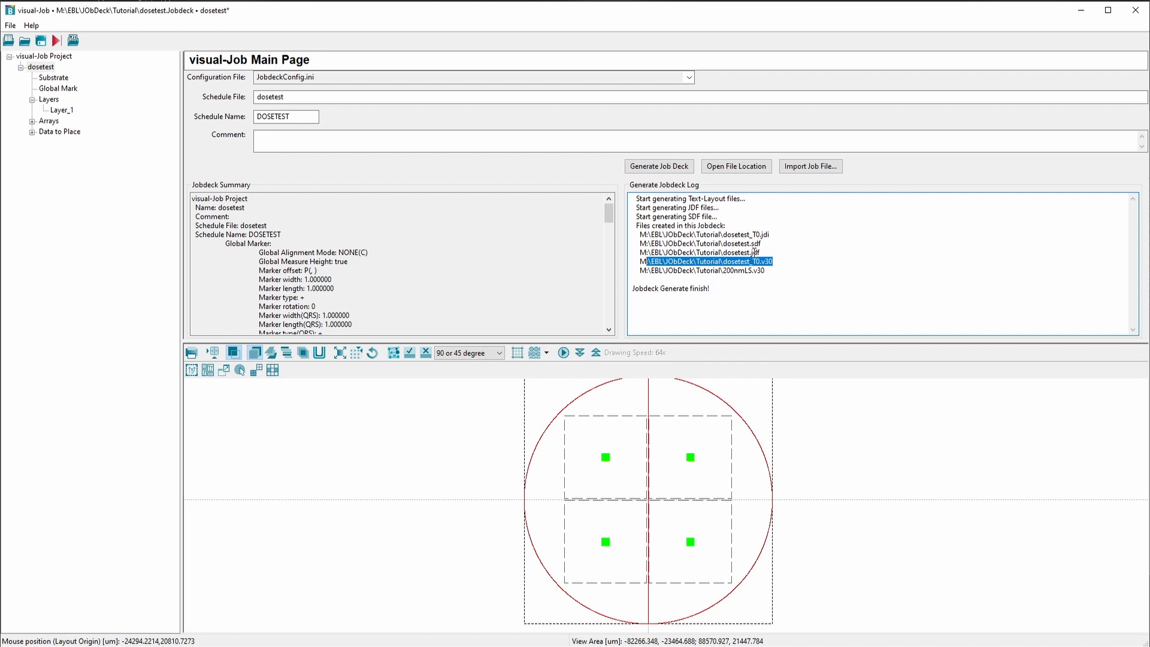
mouse_move(759, 253)
left_mouse_down()
mouse_move(746, 252)
mouse_move(747, 234)
left_mouse_up()
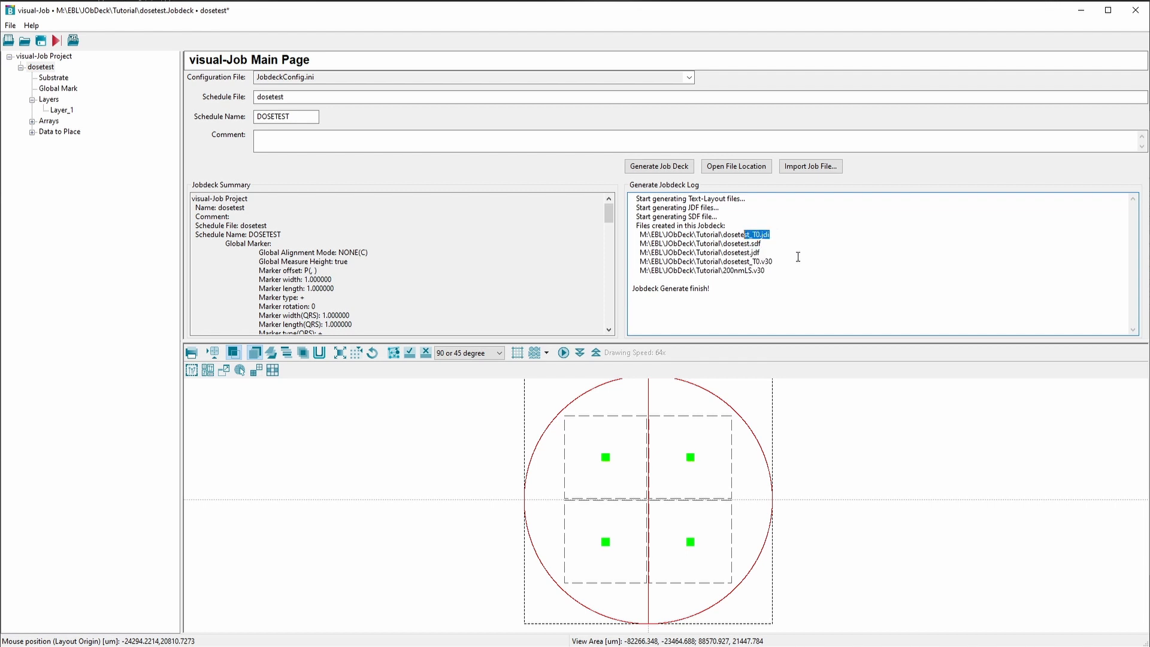
left_click(849, 245)
Open the generated files' folder and open dosetest.jdf and dosetest.sdf in SuperEdi
left_click(746, 167)
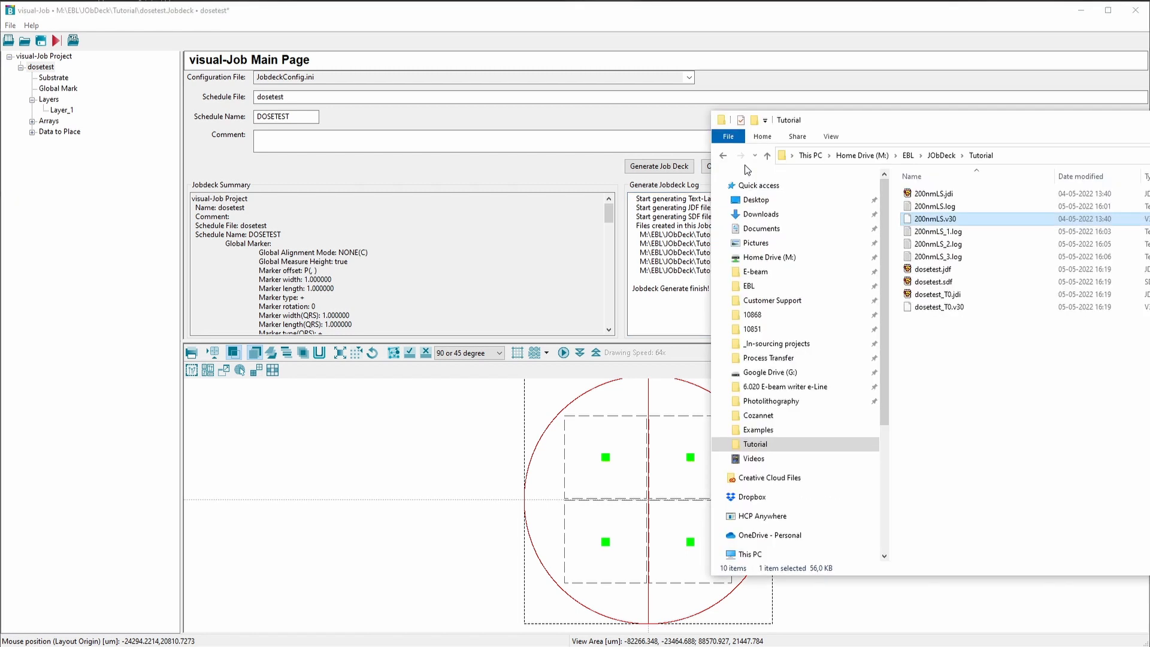
left_click(958, 273)
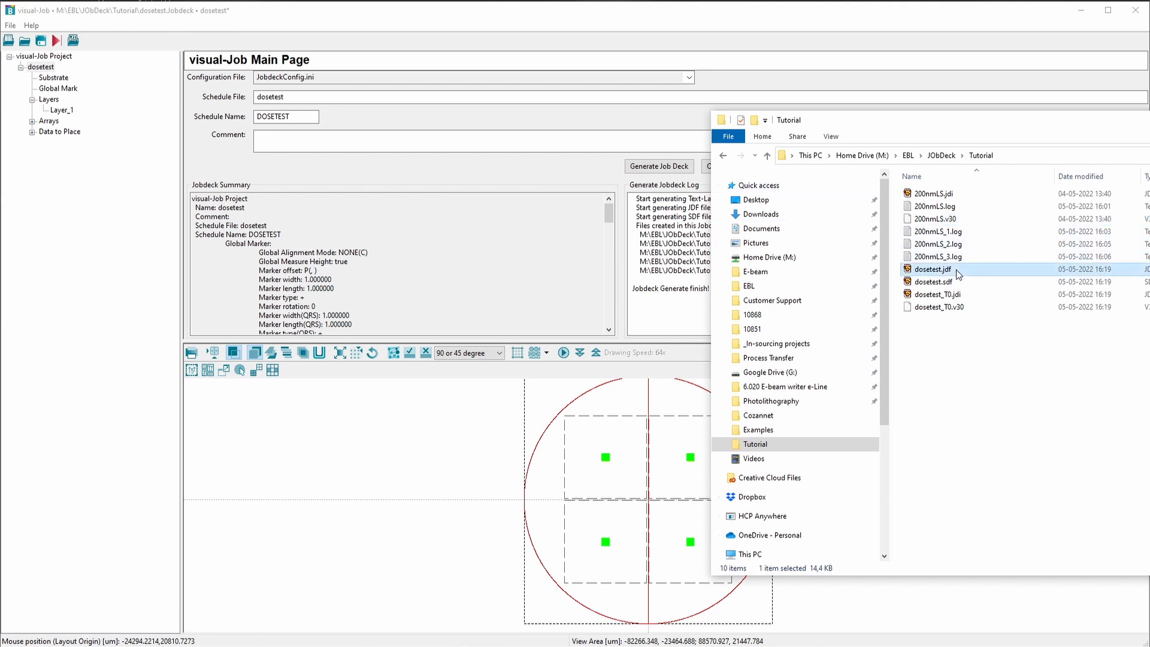
left_click(964, 285)
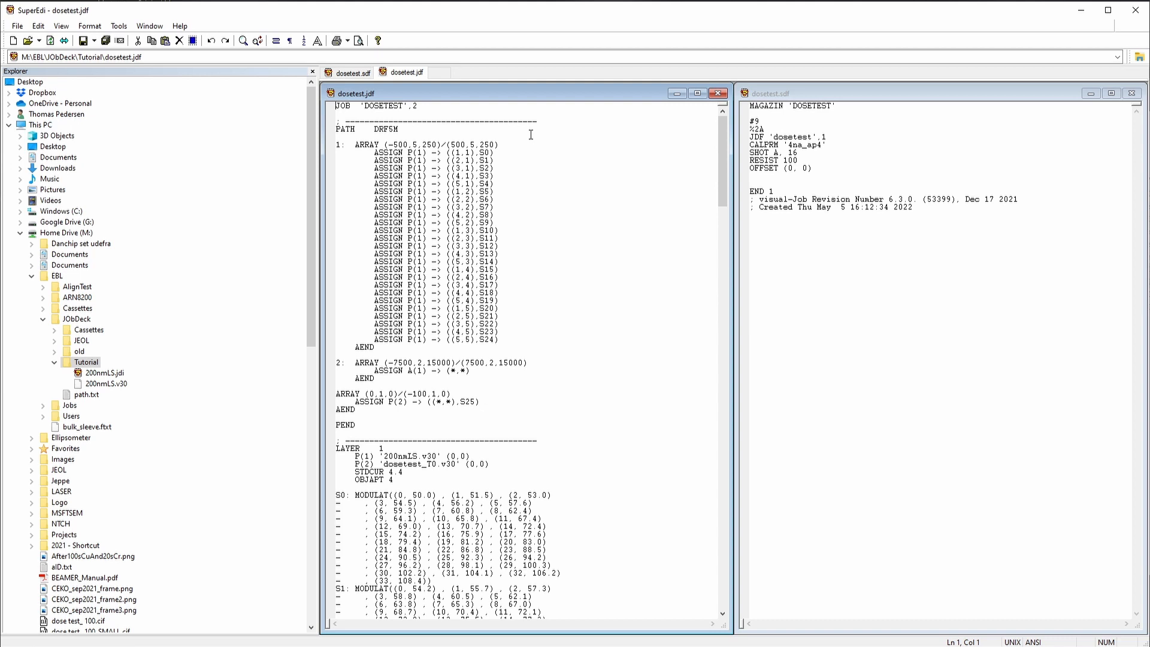
Examine the cassette slot, window, calibration, shot and resist dose lines in dosetest.sdf
left_click(831, 91)
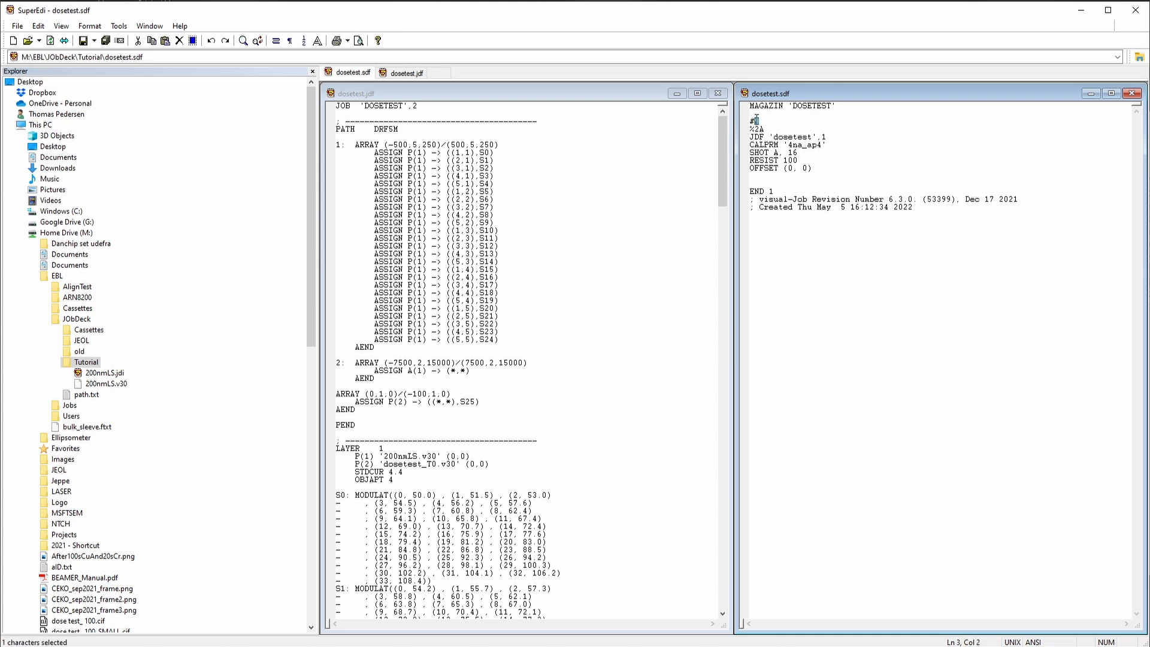
left_click(764, 129)
double_click(765, 129)
mouse_move(790, 144)
left_mouse_down()
mouse_move(824, 145)
mouse_move(799, 152)
left_mouse_up()
double_click(785, 159)
Examine the array definitions, dose assignments and dosetest_T0.v30 text pattern reference in dosetest.jdf
left_click(522, 160)
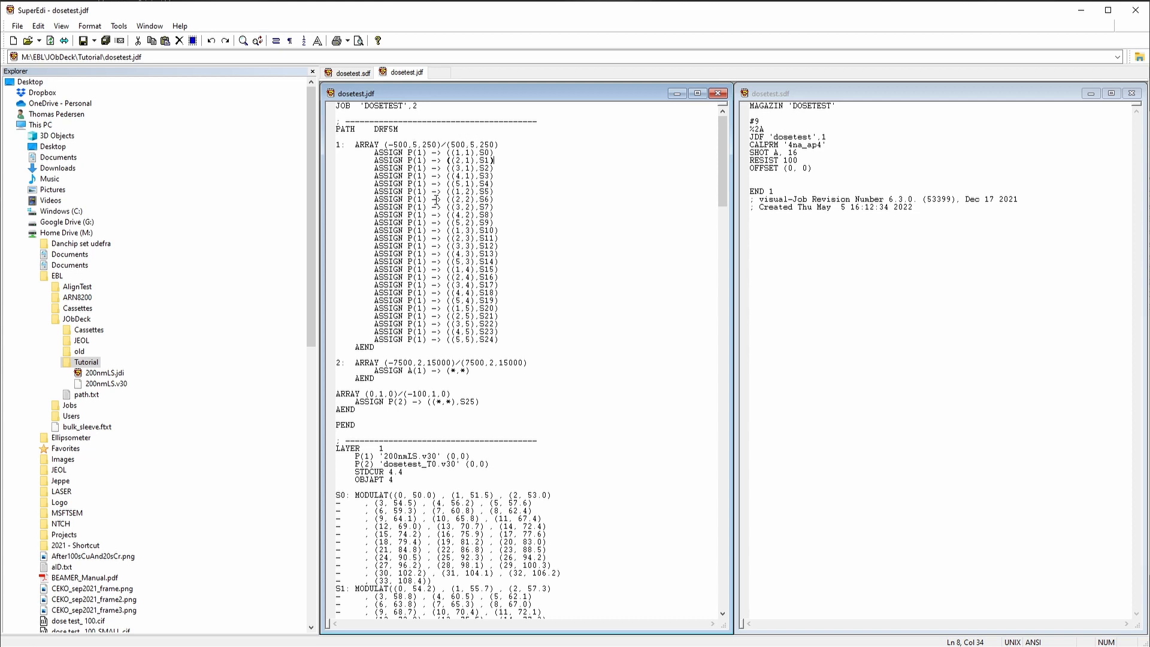
left_click(481, 153)
double_click(419, 363)
left_click_drag(388, 401, 405, 402)
left_click_drag(384, 464, 435, 465)
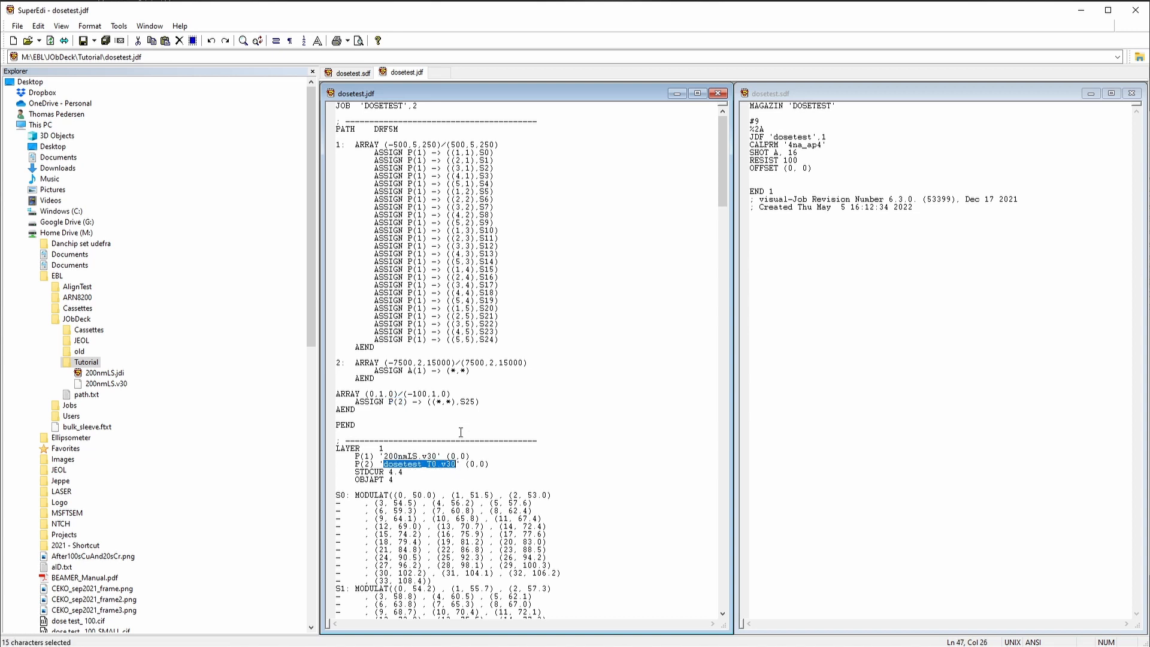
left_click(535, 339)
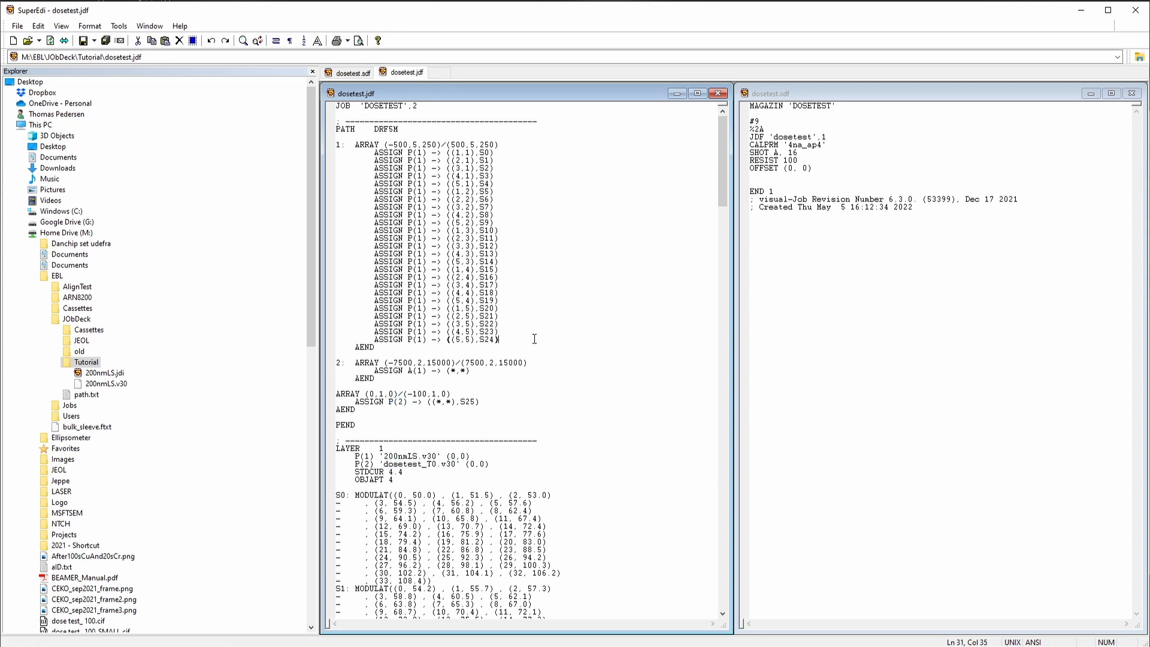